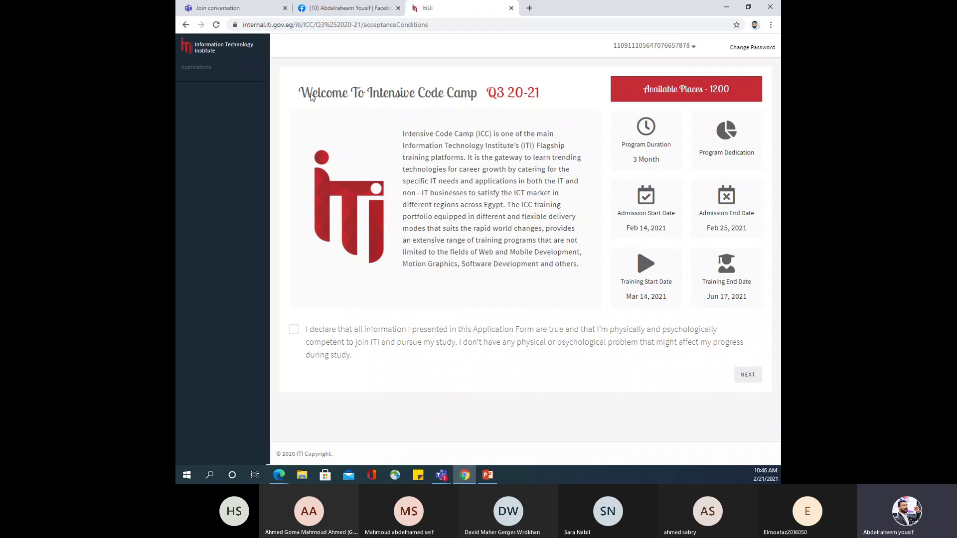
Accept the declaration, showing NEXT is blocked without it, and continue to the Fill Info form.
key(alt+Tab)
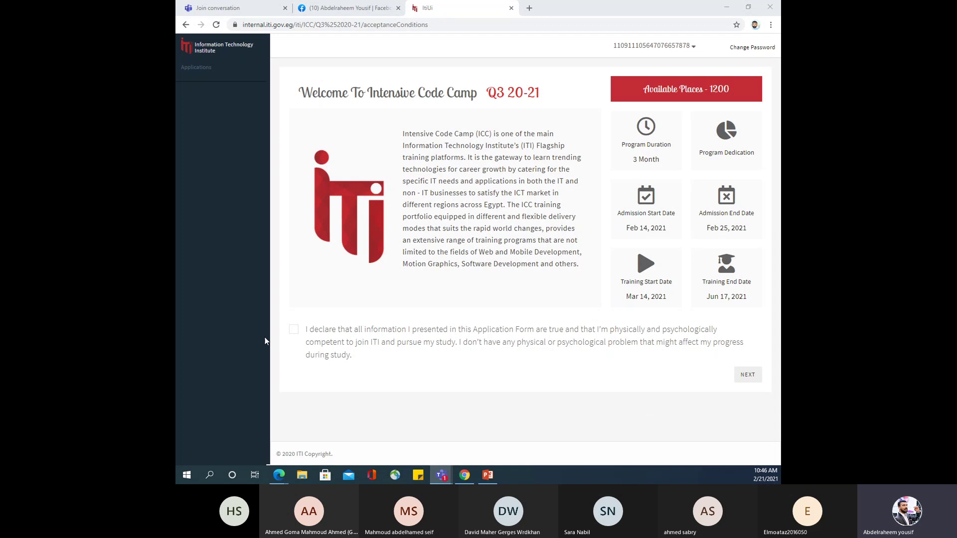
click(294, 331)
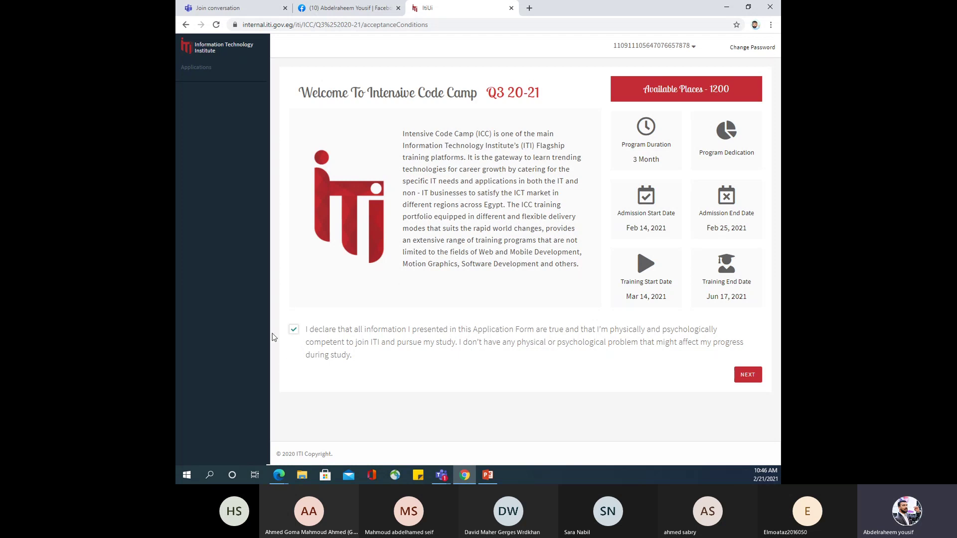
click(297, 332)
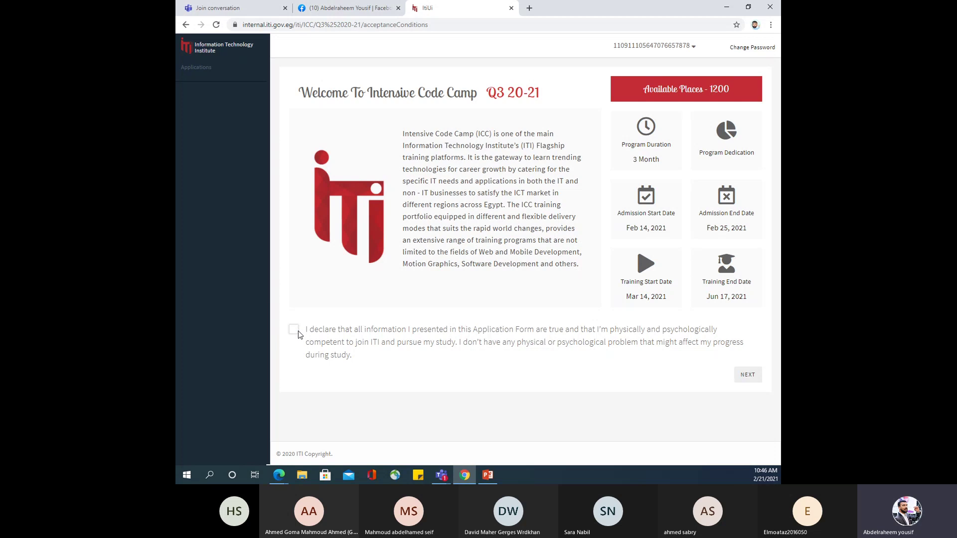
click(295, 331)
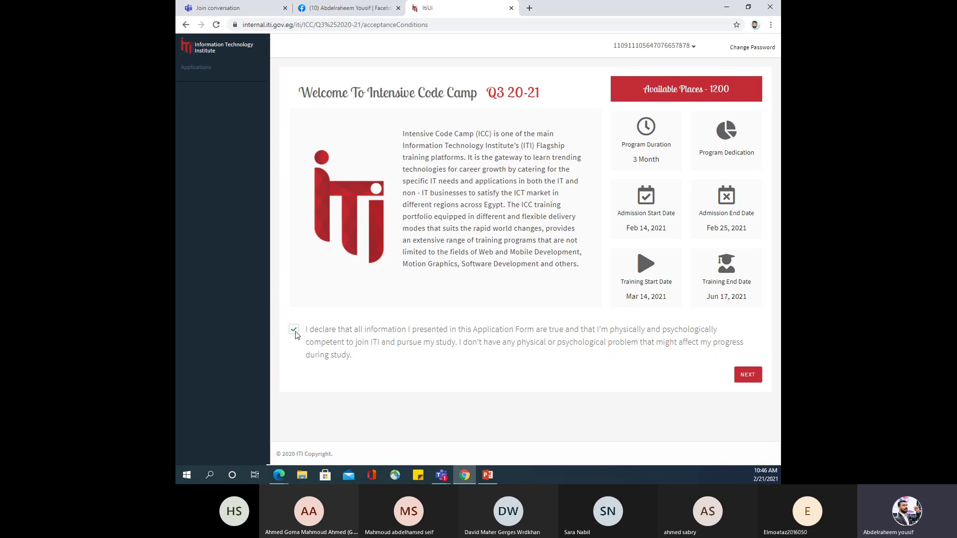
click(749, 380)
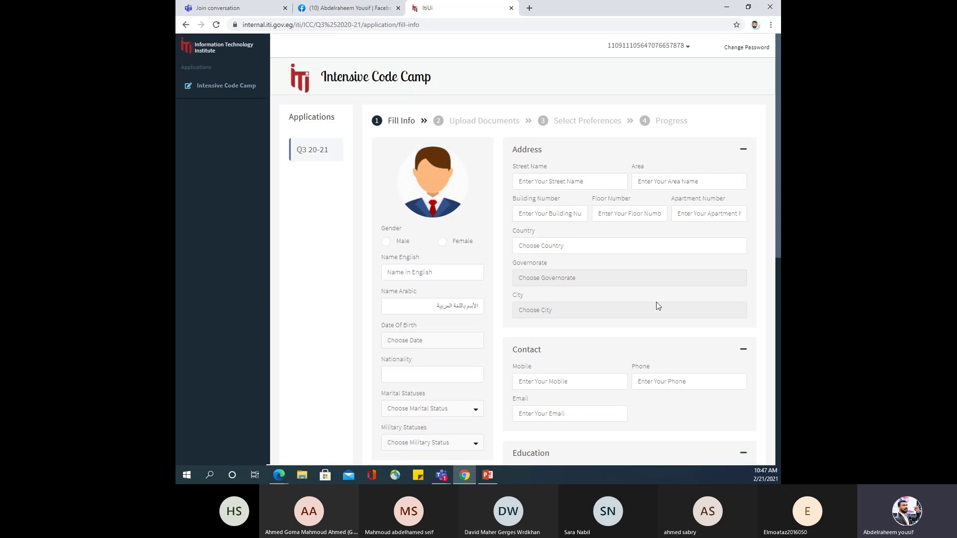
scroll(703, 429, down, 7)
scroll(721, 422, down, 2)
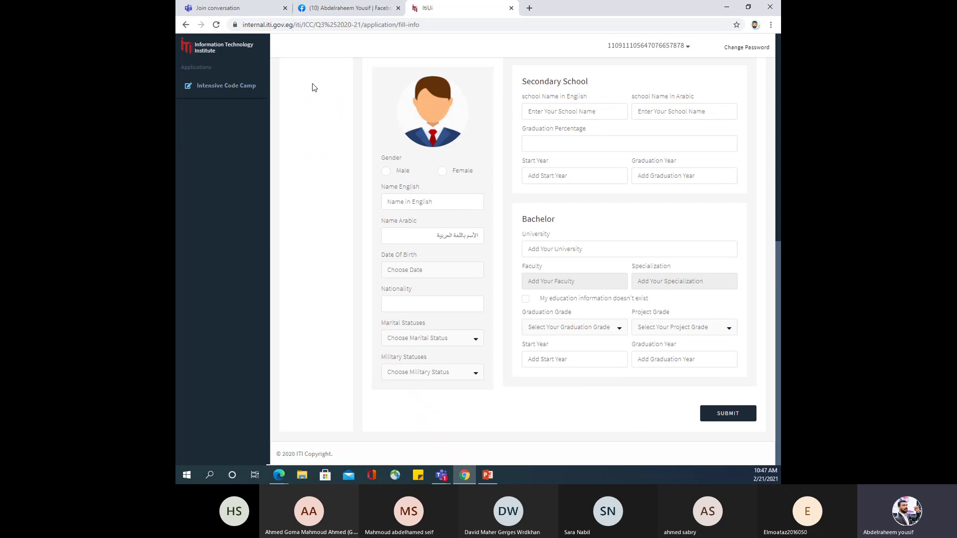
scroll(314, 87, up, 3)
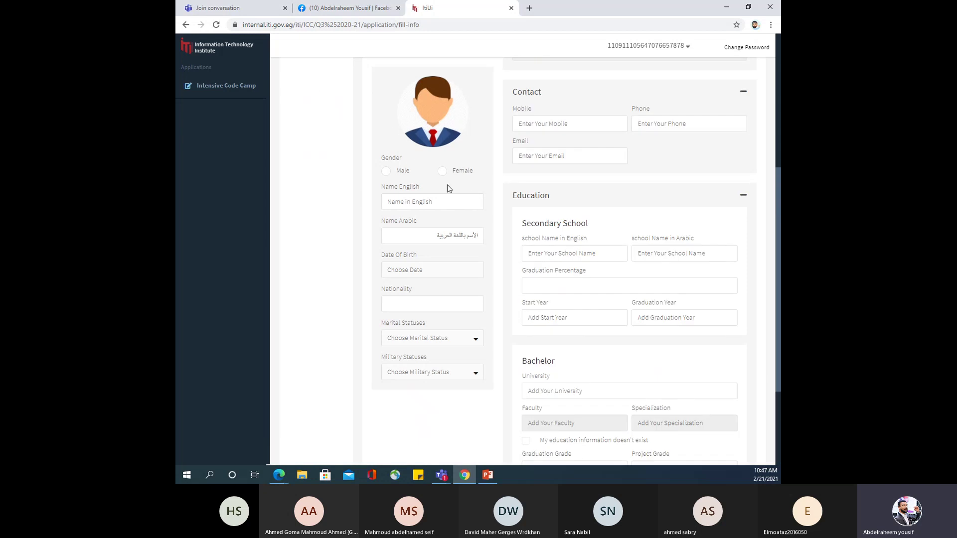
click(424, 122)
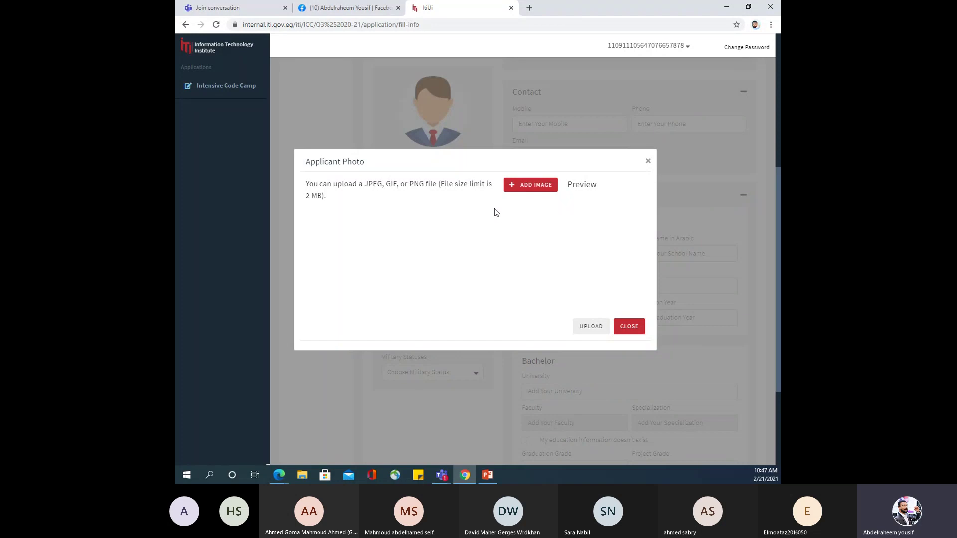
click(648, 161)
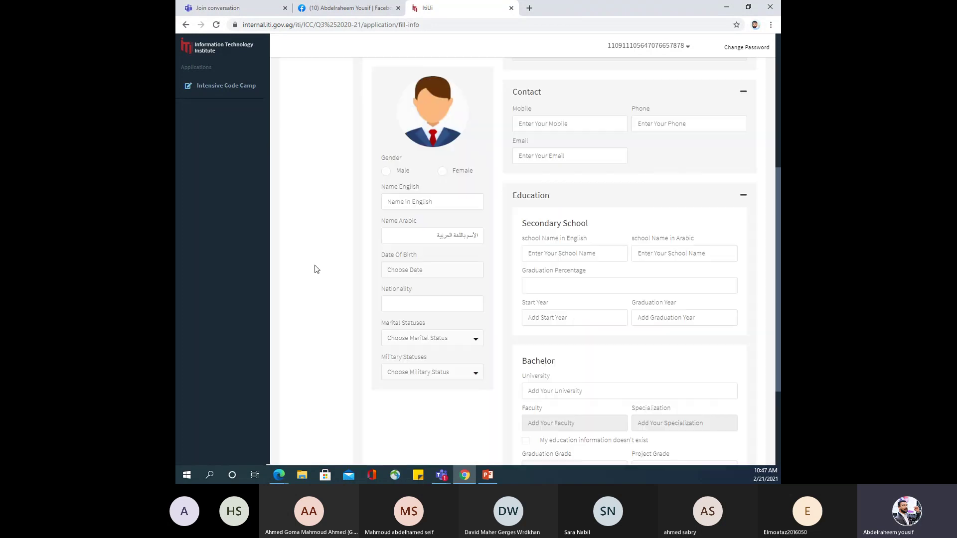
Set gender to Male and enter the applicant's full name in Name English.
click(385, 172)
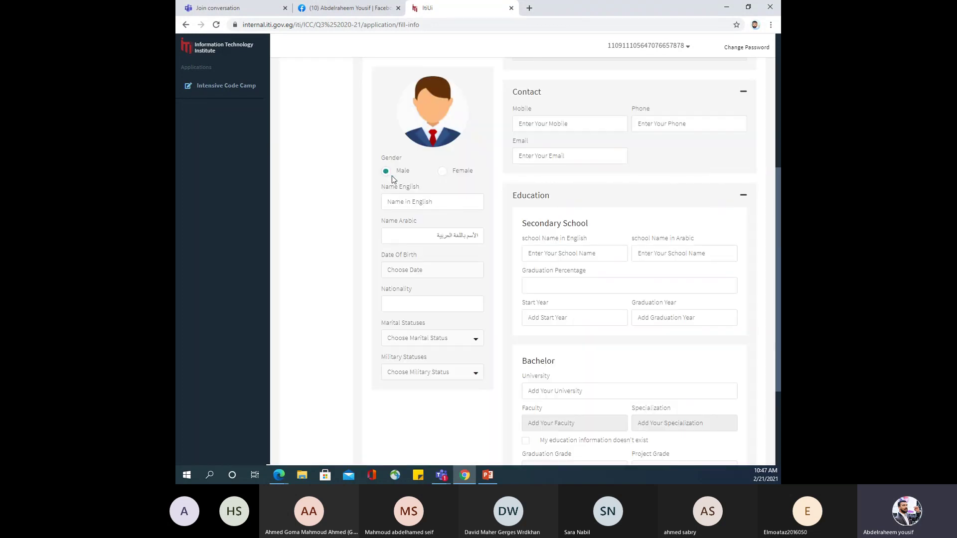
click(424, 239)
click(410, 202)
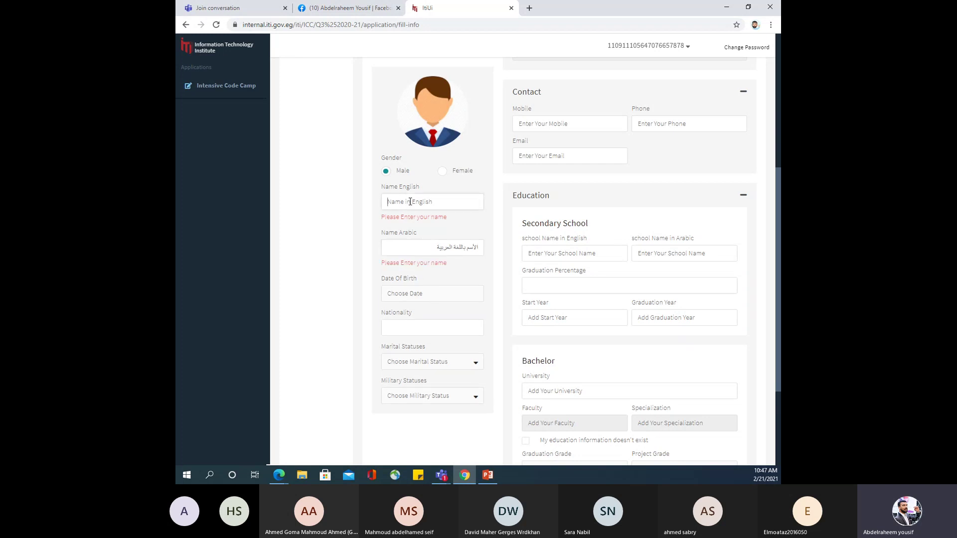
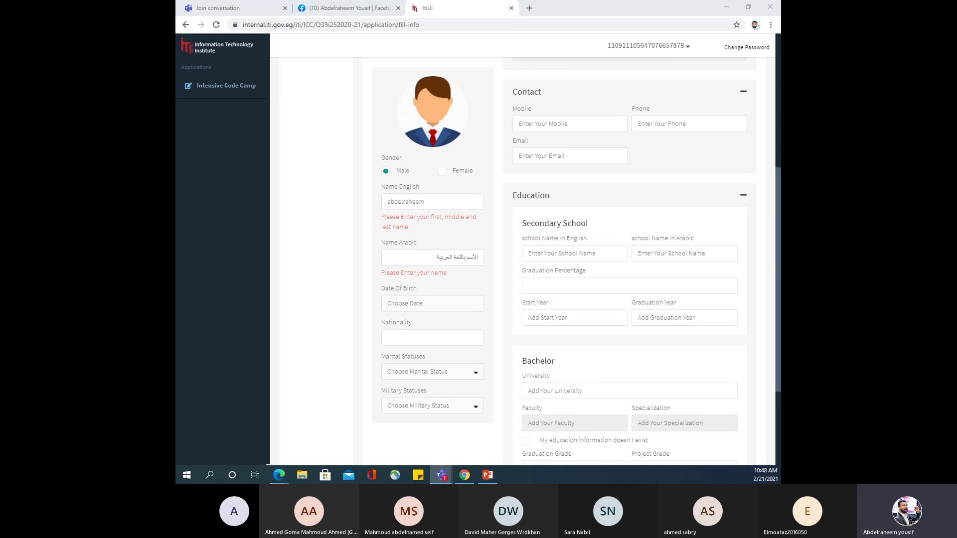
click(431, 202)
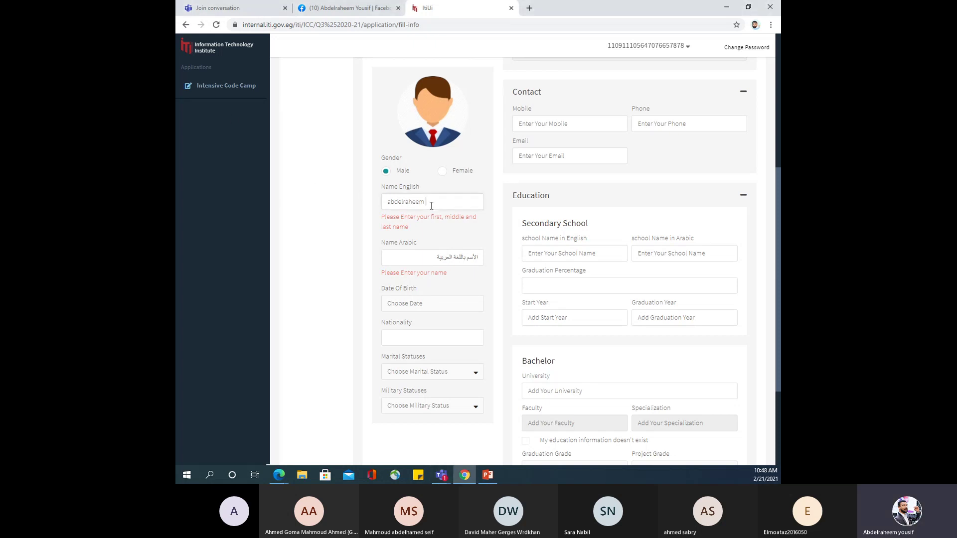
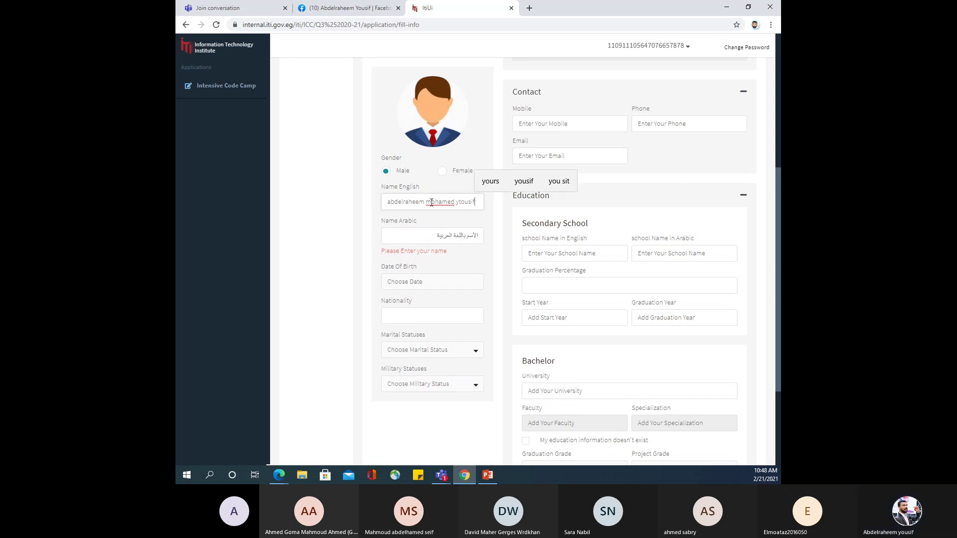
Enter the applicant's full name in Arabic in the Name Arabic field.
click(443, 233)
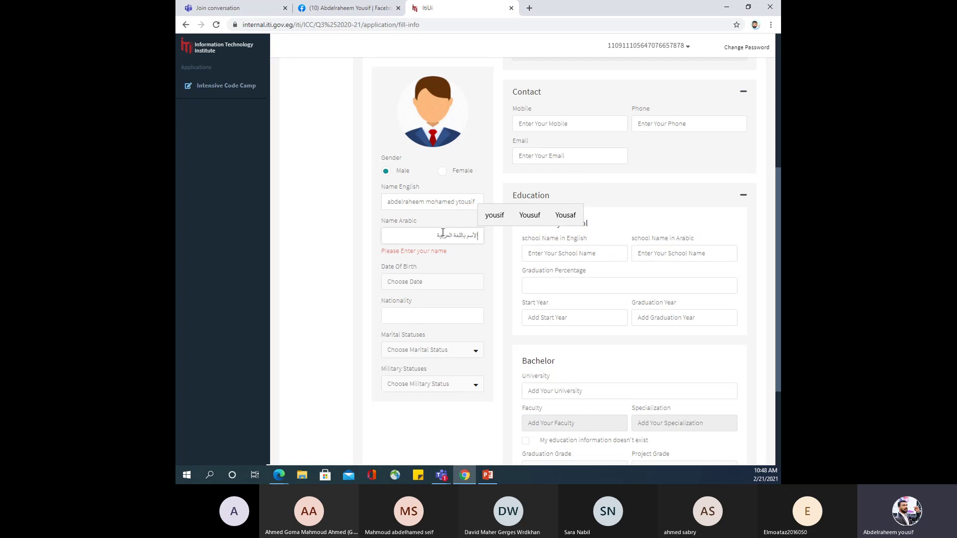
key(alt+space)
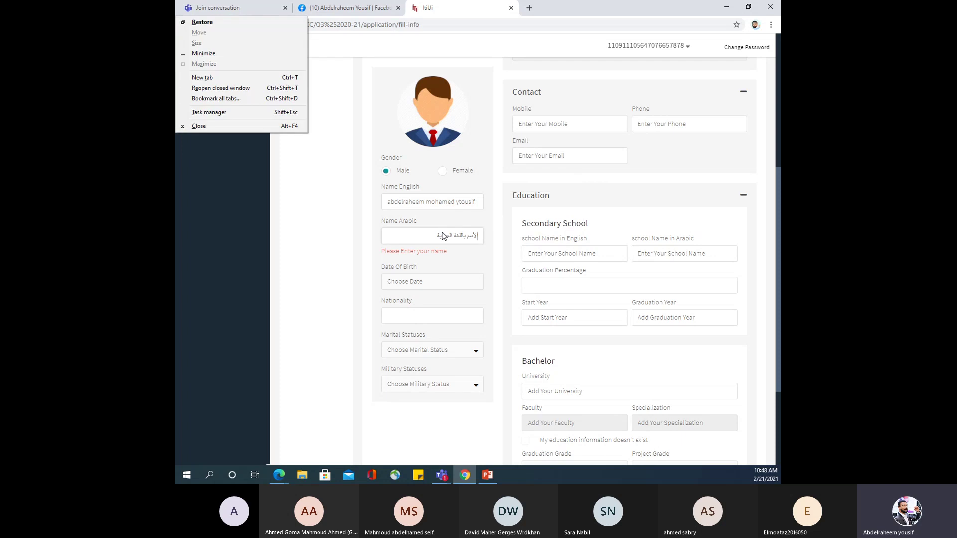
key(Escape)
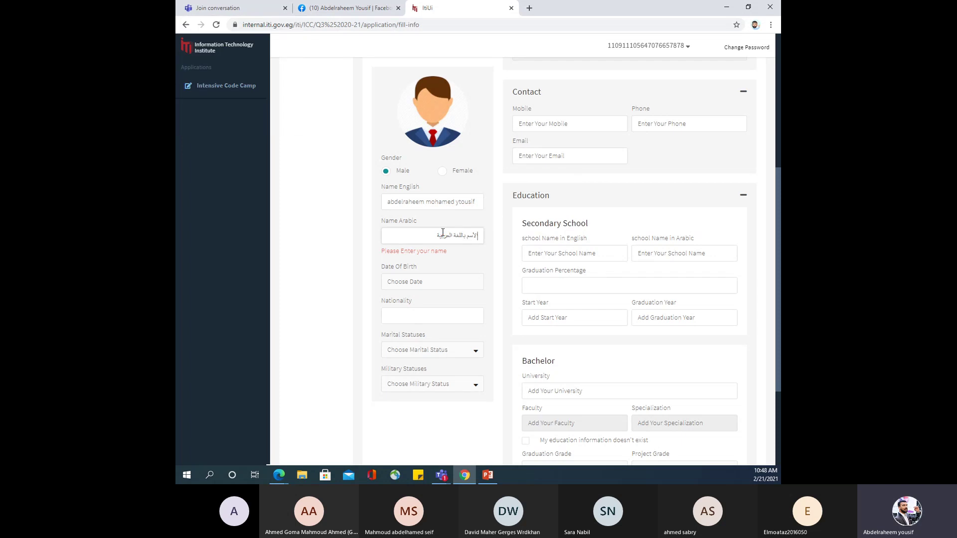
text(ب)
key(BackSpace)
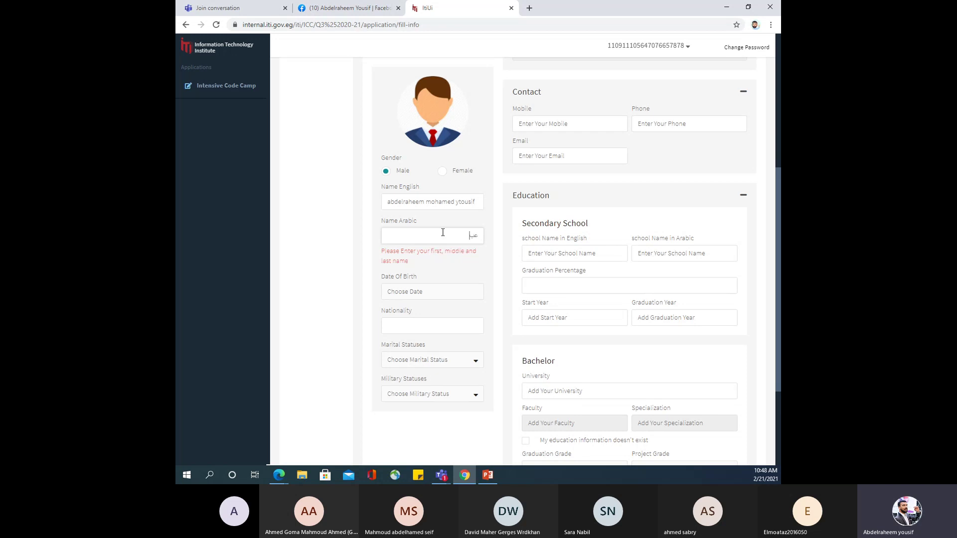
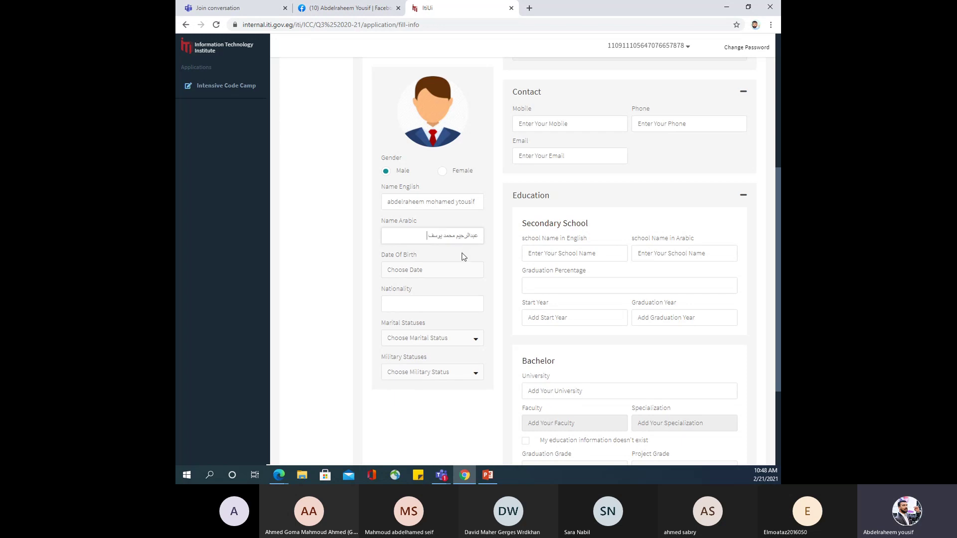
Pick 24 November 2005 as the date of birth from the calendar.
click(447, 272)
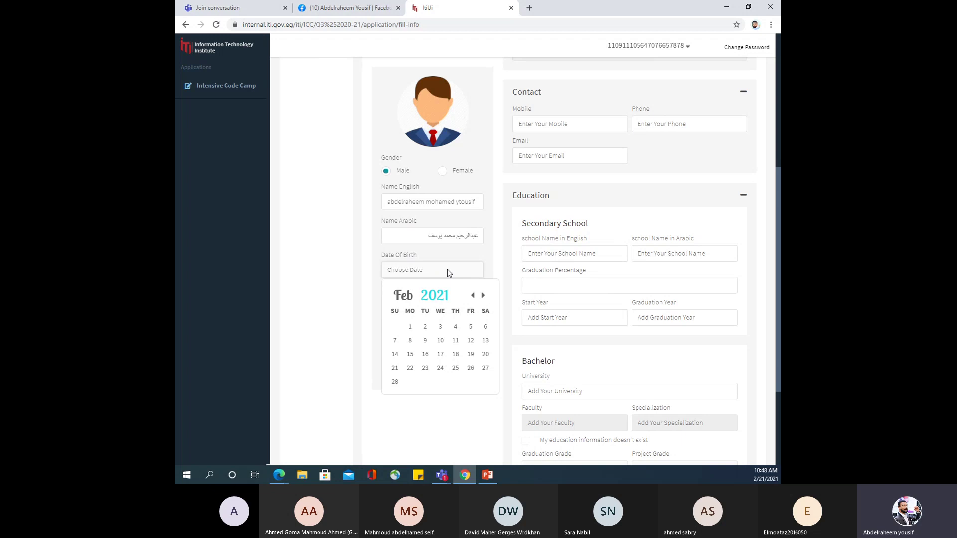
click(473, 296)
click(473, 296)
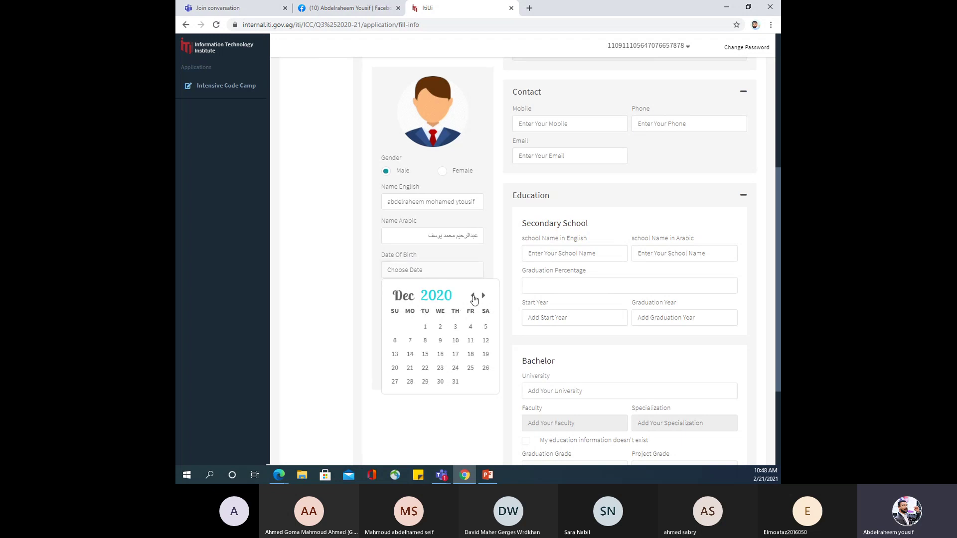
click(437, 296)
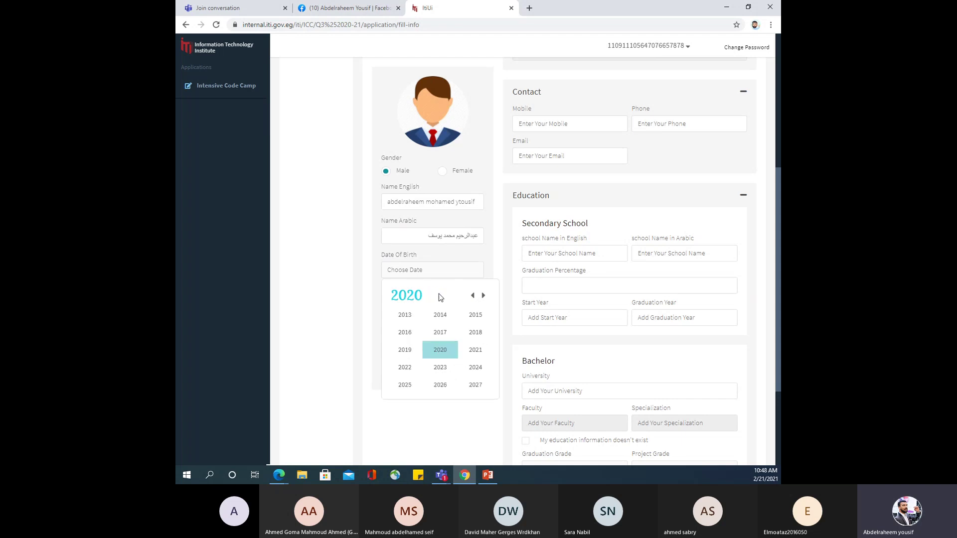
click(474, 297)
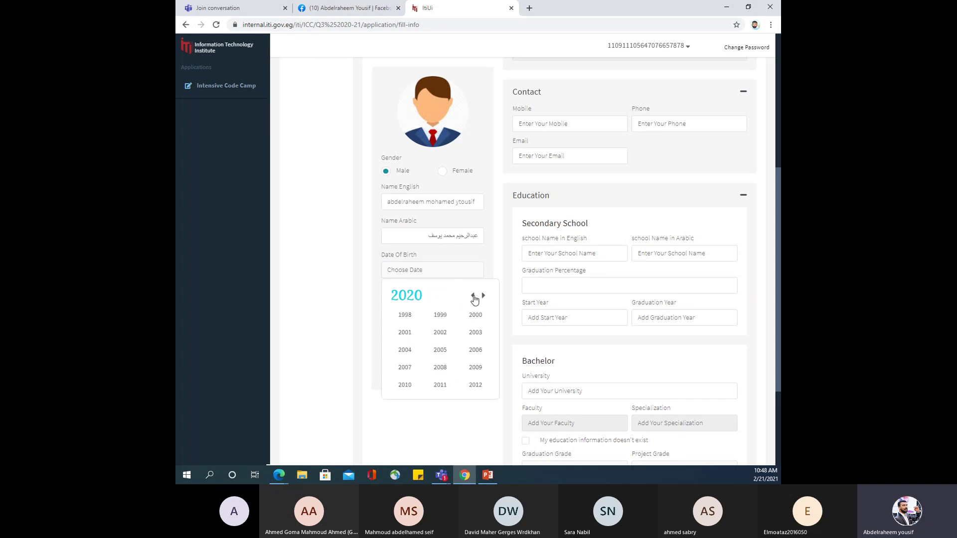
click(440, 350)
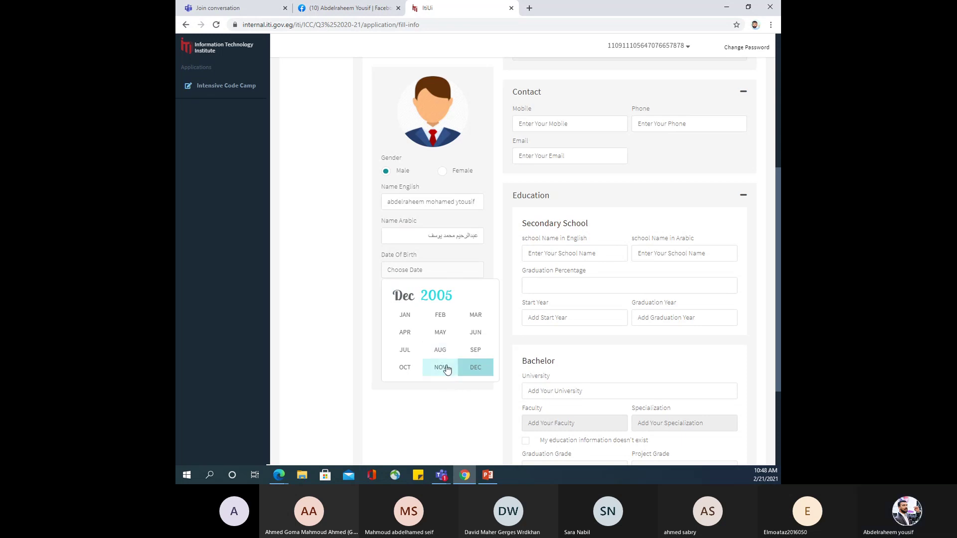
click(446, 369)
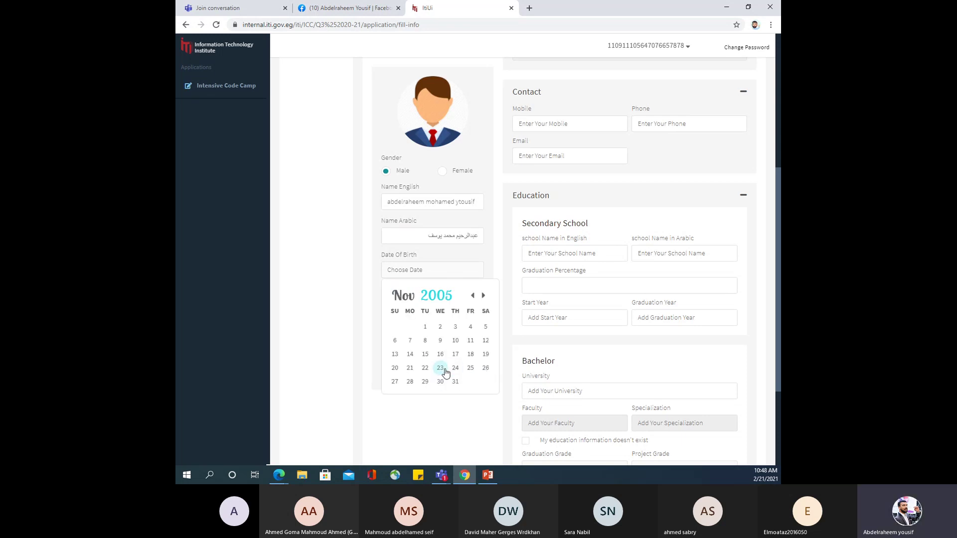
click(452, 369)
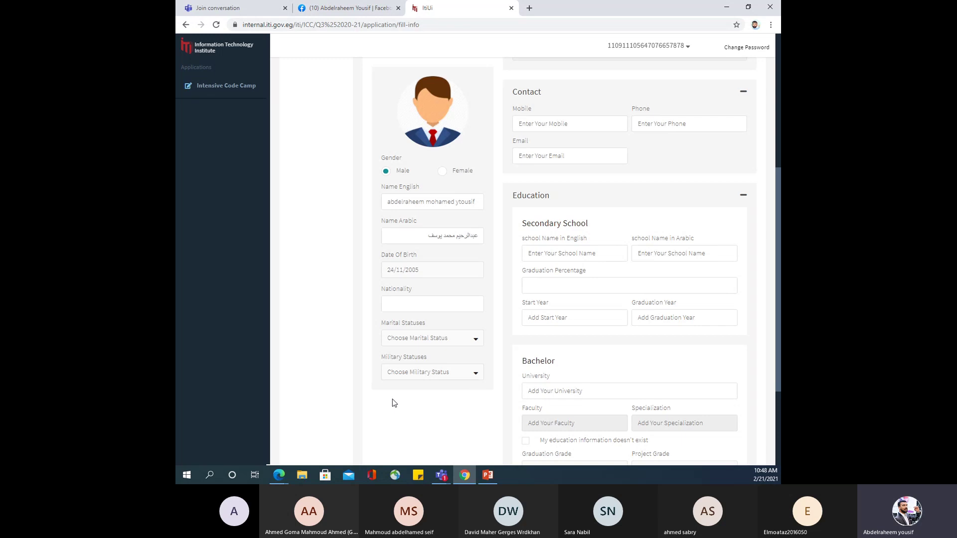
click(427, 303)
Set the nationality to Egyptian by searching 'eg'.
text(تع)
key(BackSpace)
key(BackSpace)
text(egy)
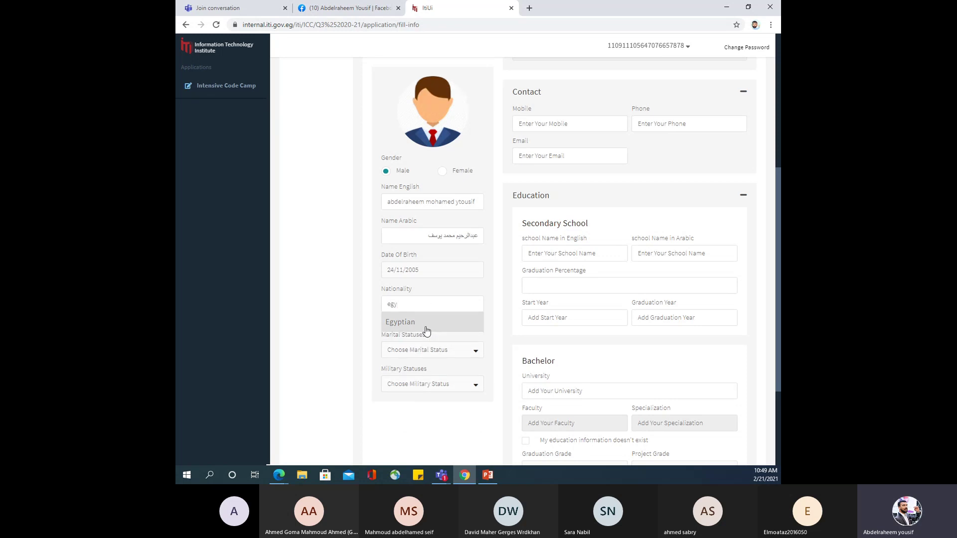
click(423, 324)
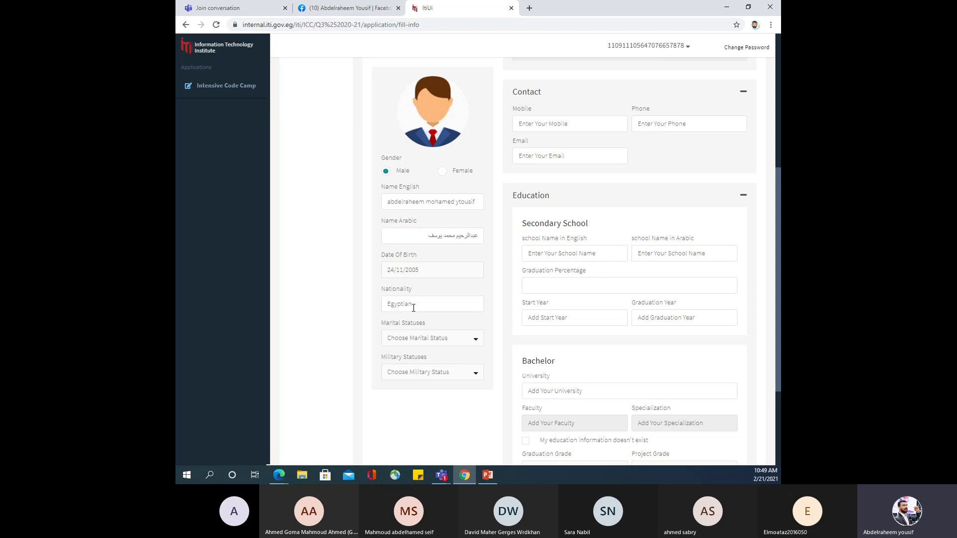
Choose Married as marital status and Completed as military status.
click(444, 344)
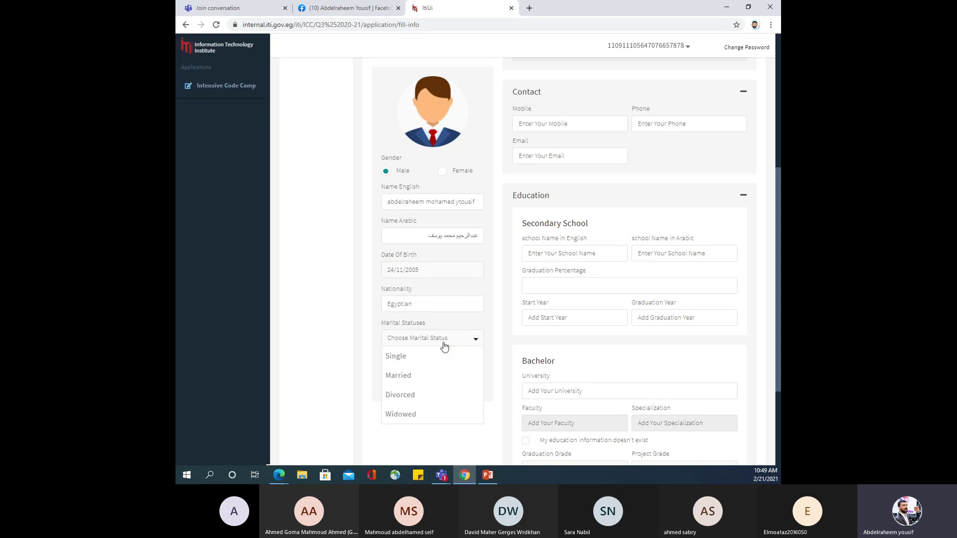
click(429, 375)
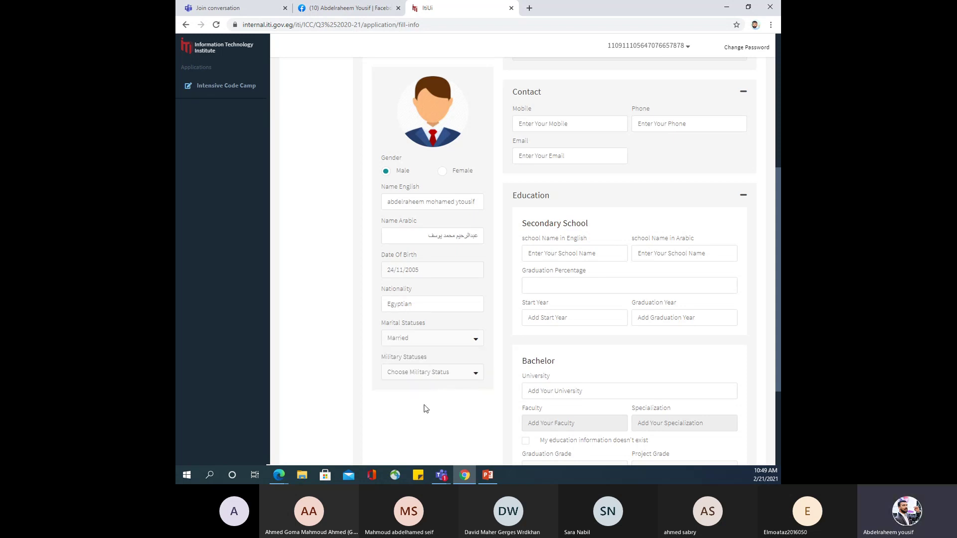
click(415, 378)
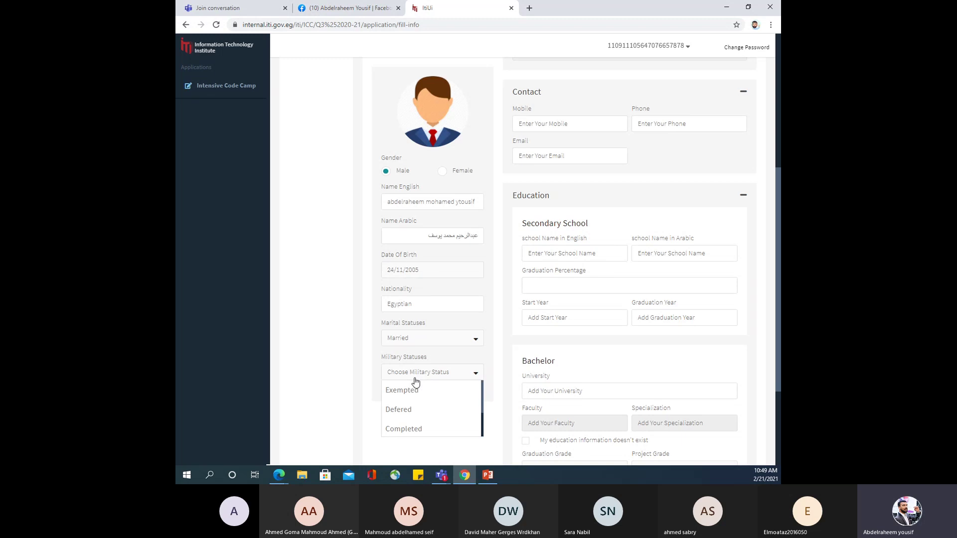
click(429, 429)
Enter street and area 'qena', and 1 for building, floor and apartment number.
scroll(541, 194, up, 3)
scroll(540, 189, up, 3)
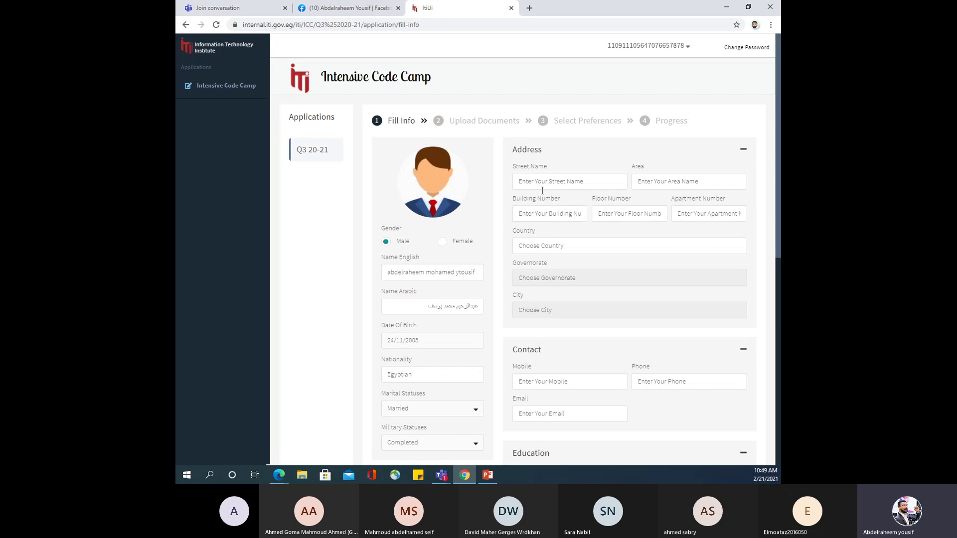
click(557, 181)
text(qena)
key(Tab)
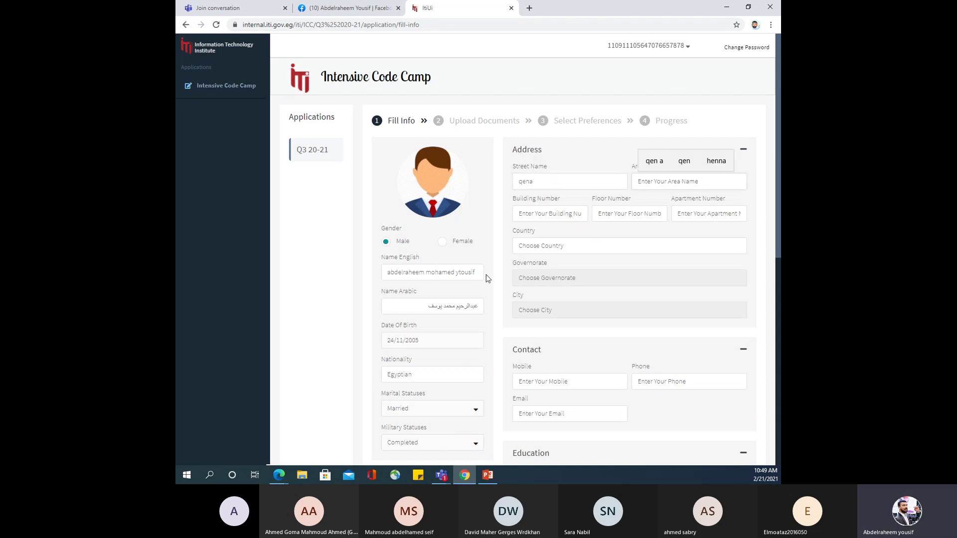
text(qena)
click(533, 219)
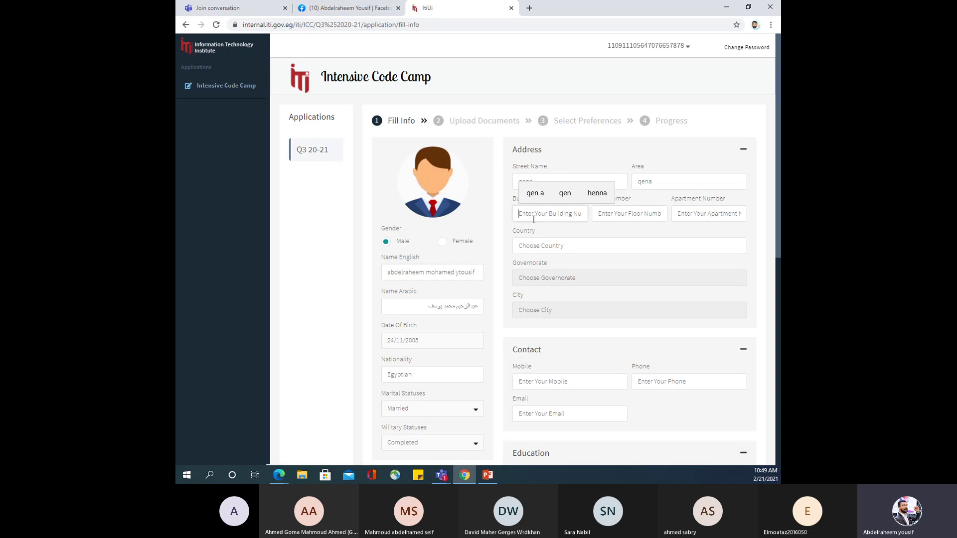
text(1)
click(645, 213)
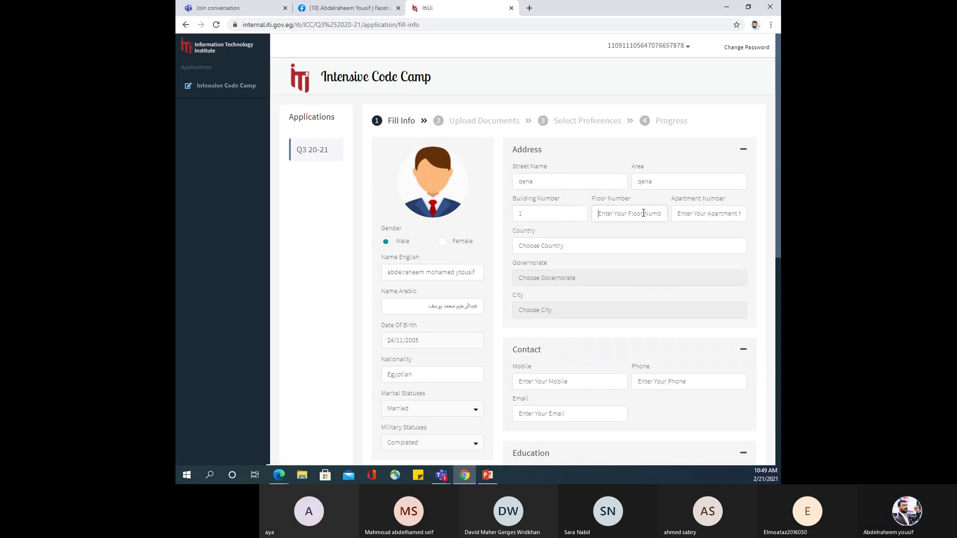
text(1)
click(689, 215)
text(1)
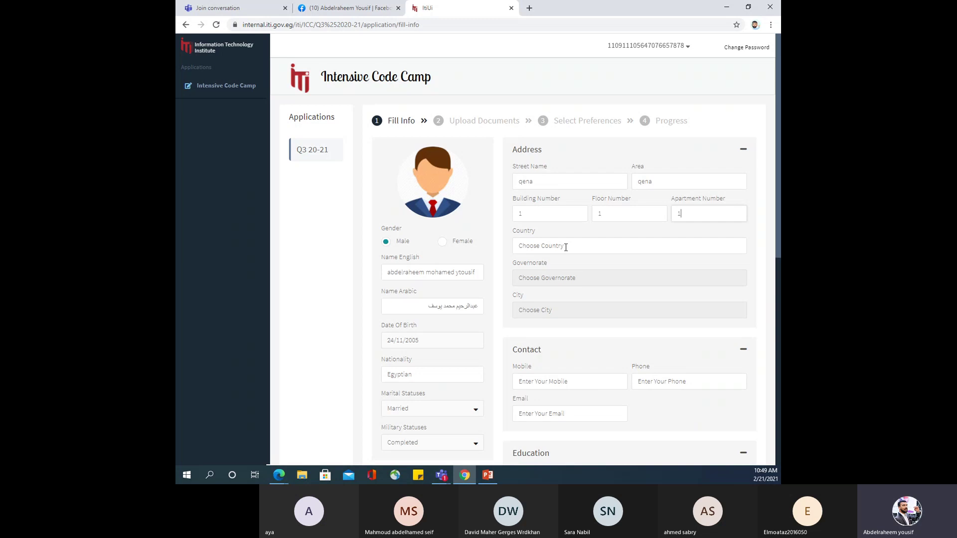
Choose Egypt as country, Qena as governorate and Qena as city.
click(566, 248)
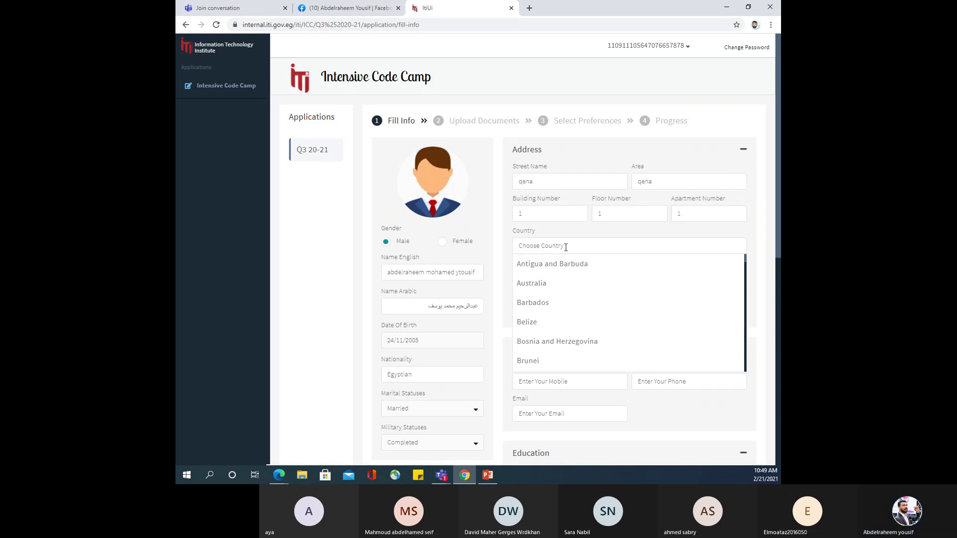
text(eg)
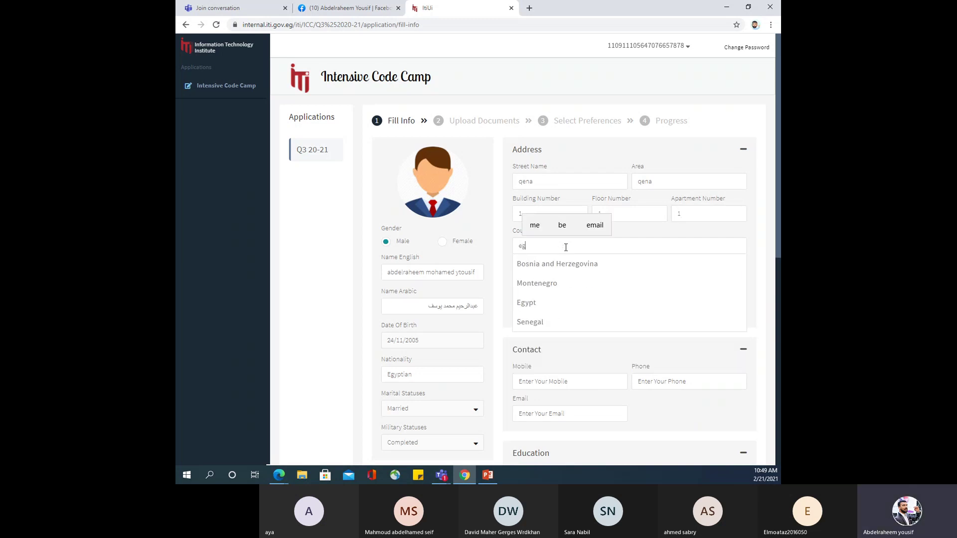
click(552, 301)
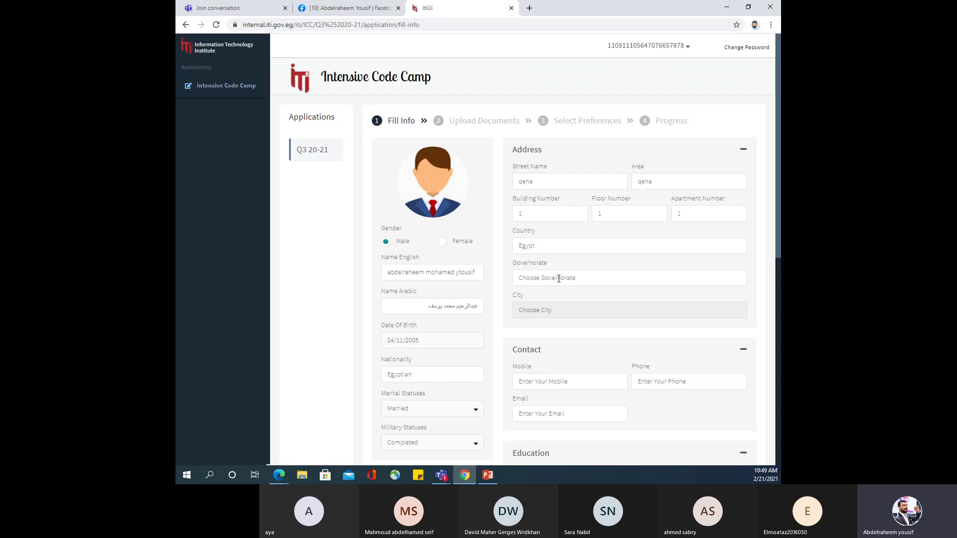
click(558, 278)
text(qena)
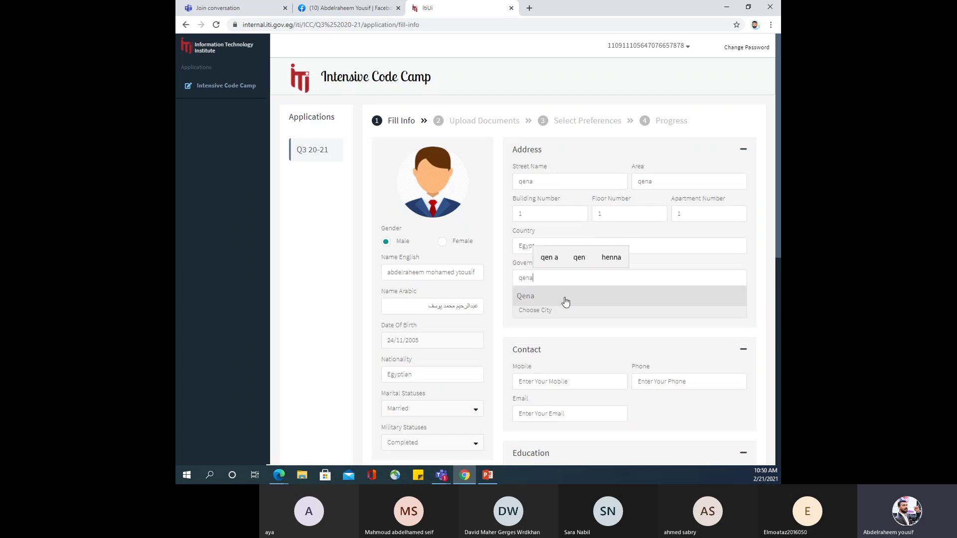
click(566, 301)
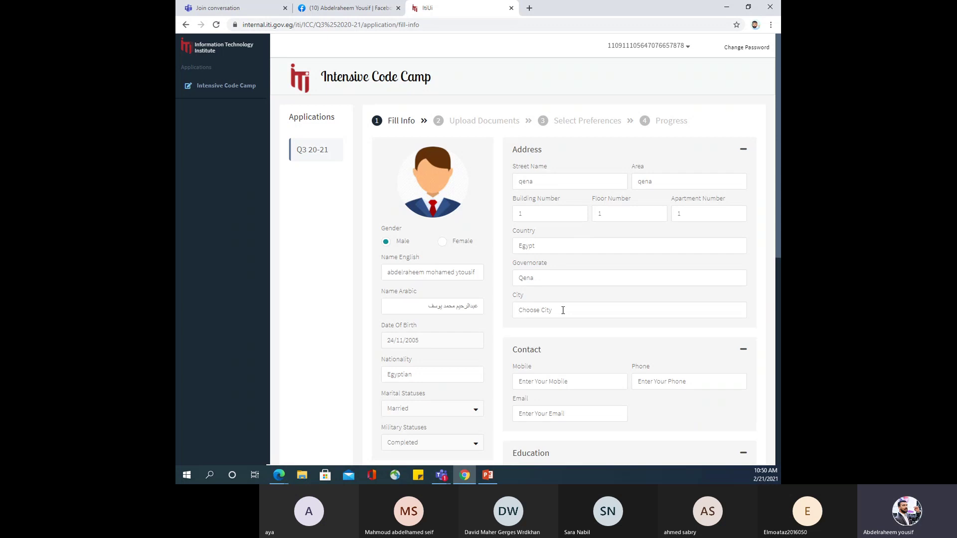
text(qe)
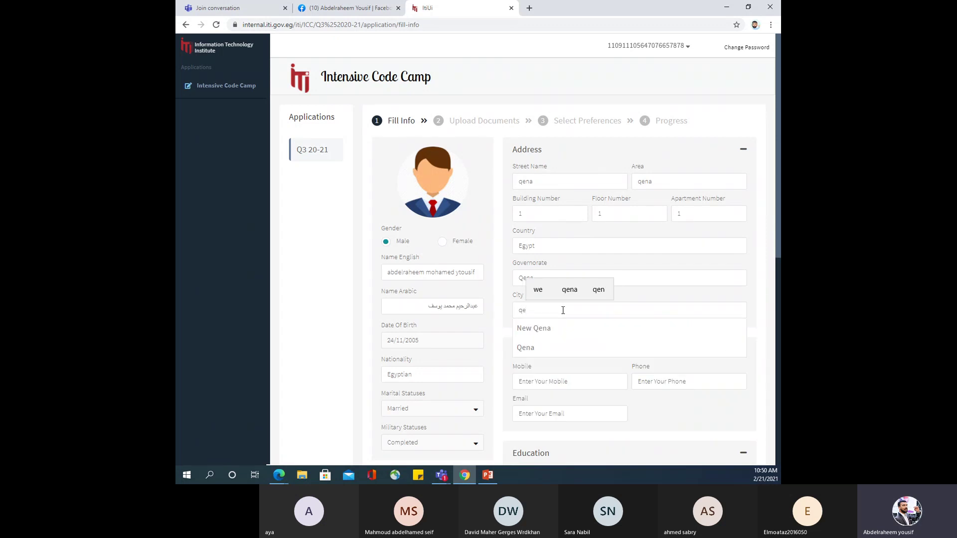
click(528, 346)
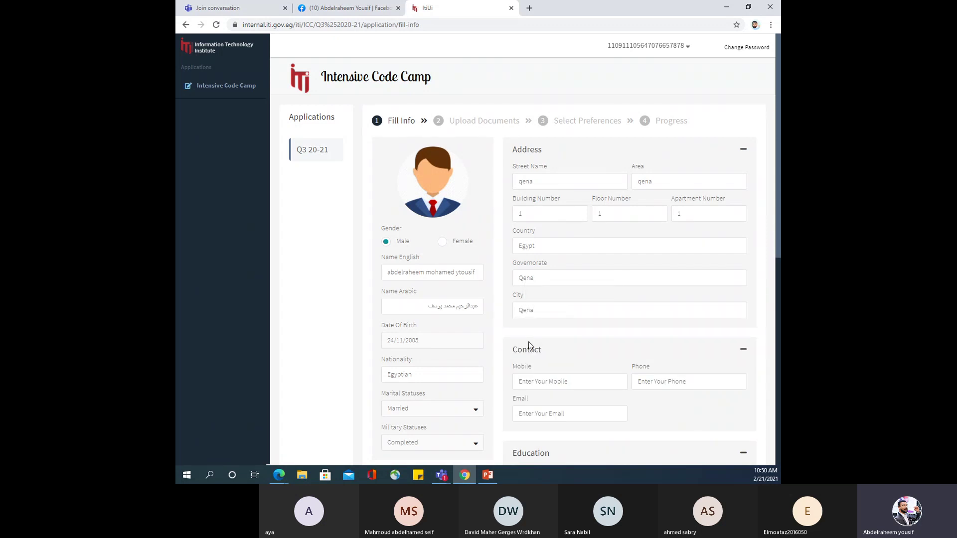
scroll(529, 342, down, 2)
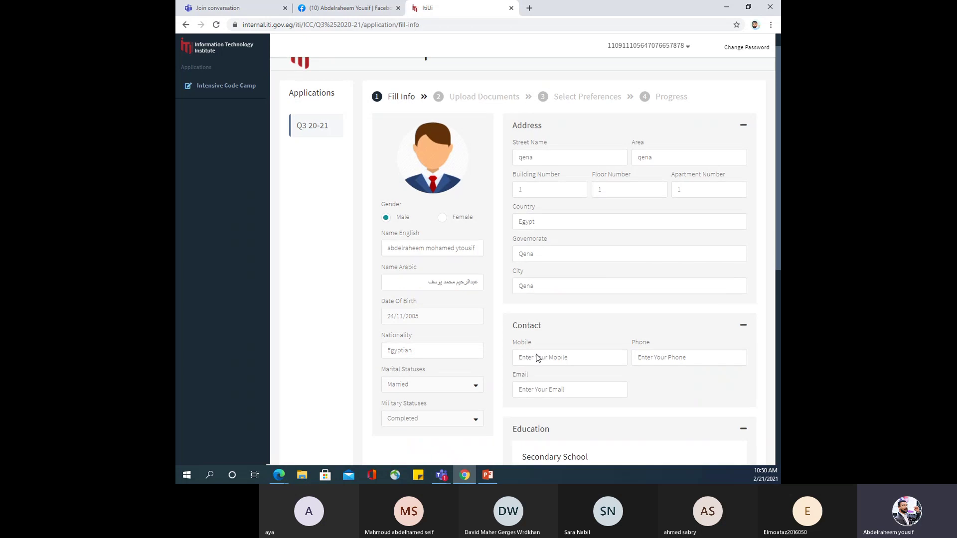
Enter the applicant's mobile number and phone number in the Contact section.
click(555, 287)
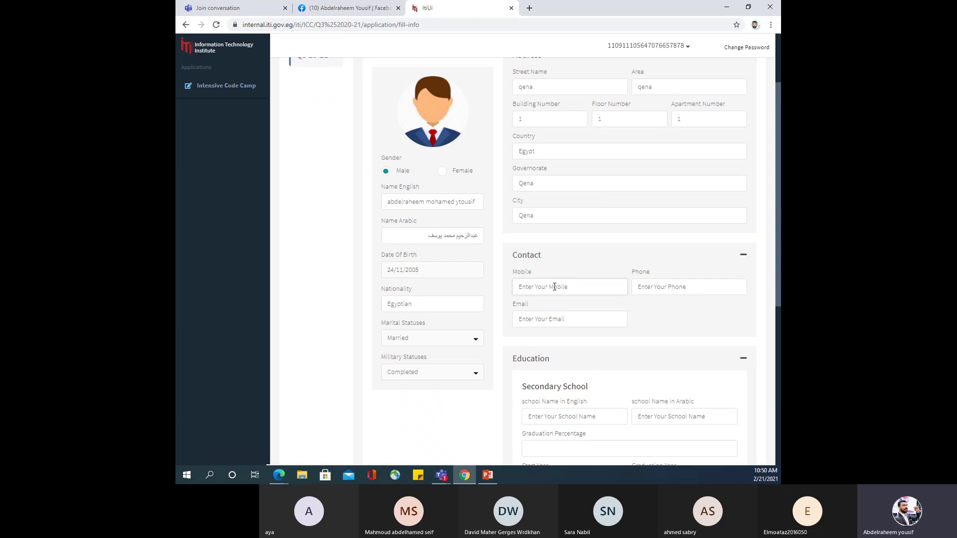
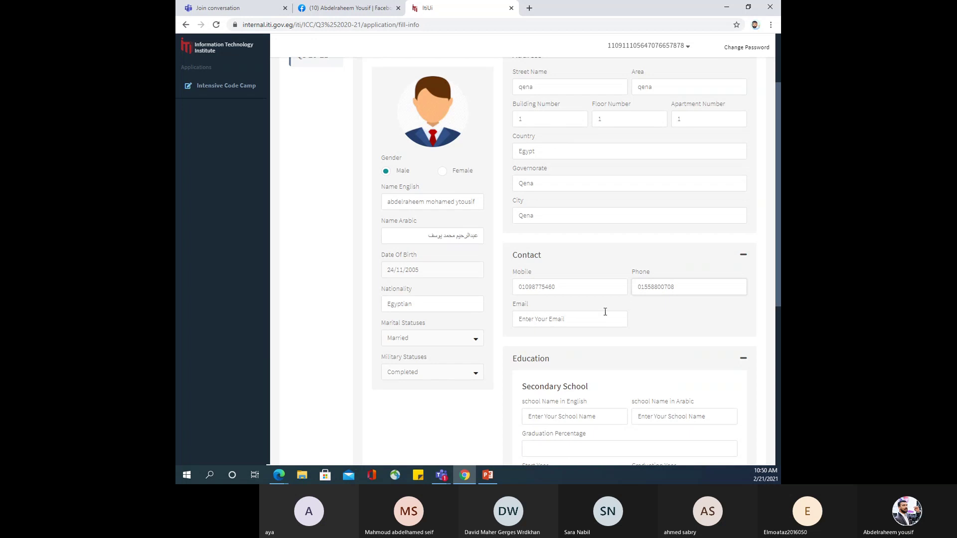
Fill in the applicant's e-mail from Chrome autofill until it is accepted as valid.
click(592, 317)
text(a)
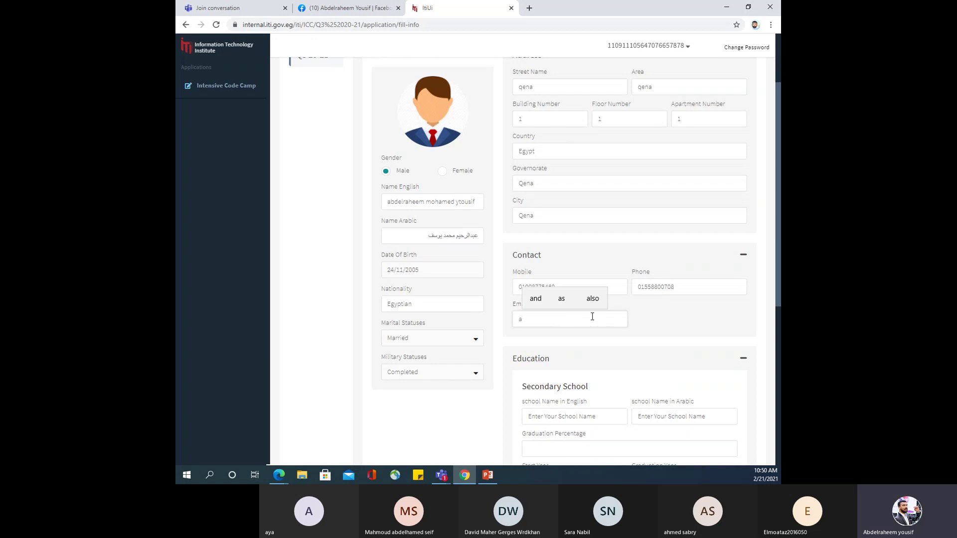
text(bdelra)
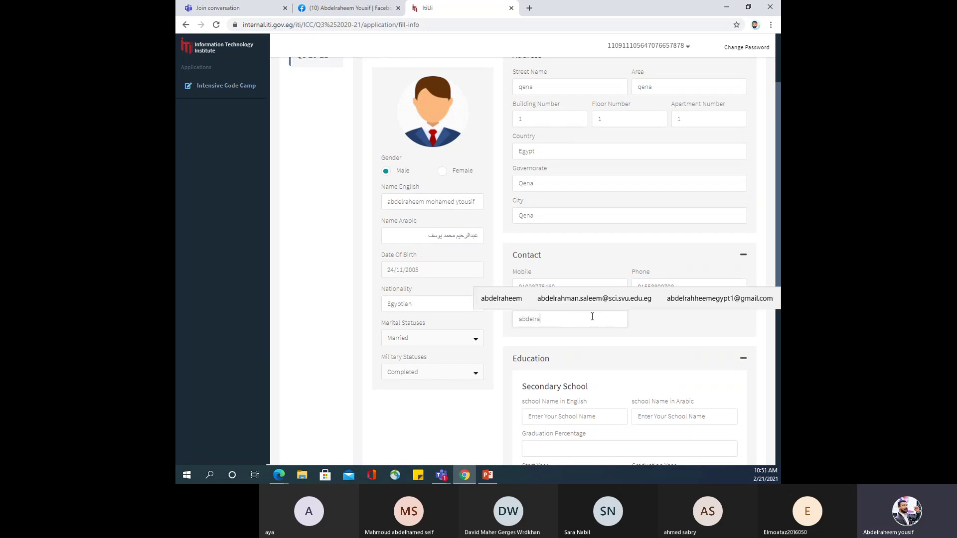
click(706, 302)
scroll(577, 371, down, 1)
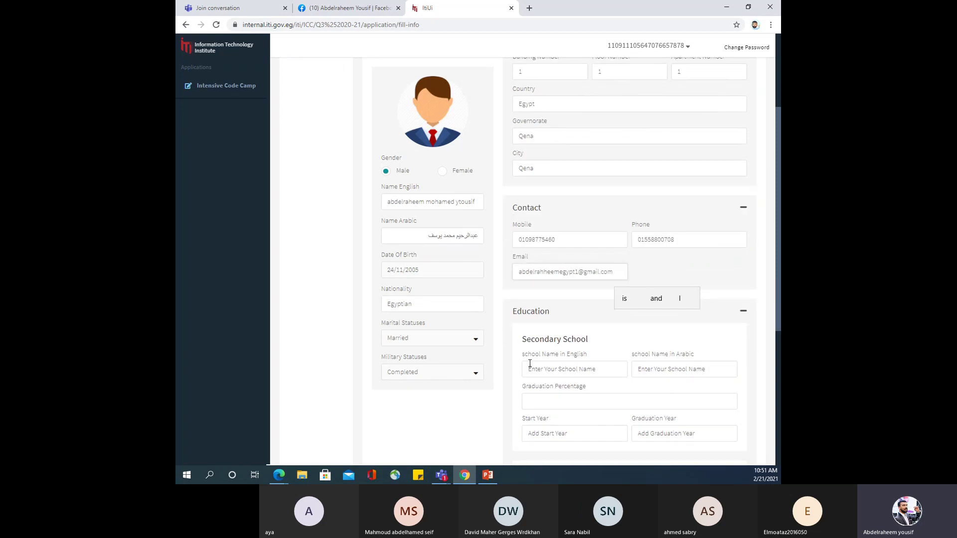
scroll(530, 363, down, 3)
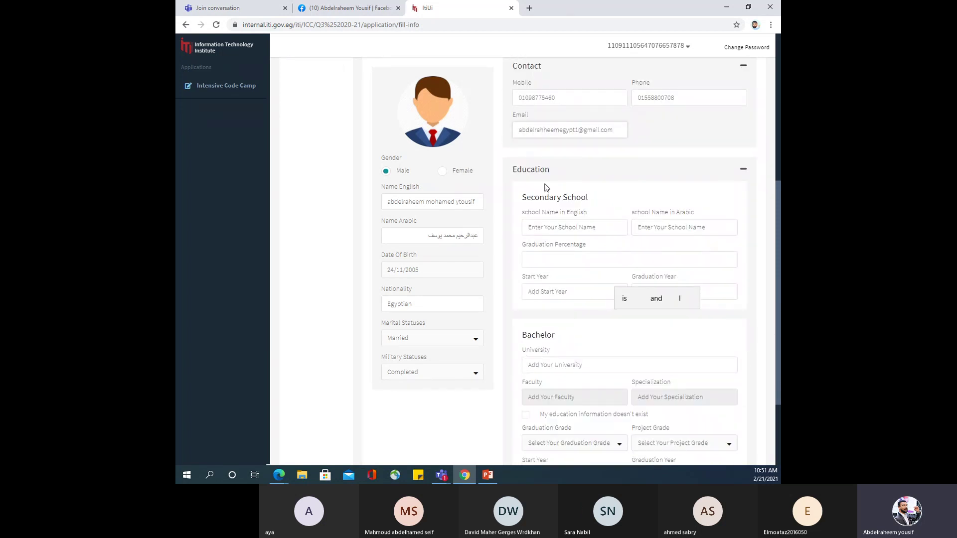
click(514, 199)
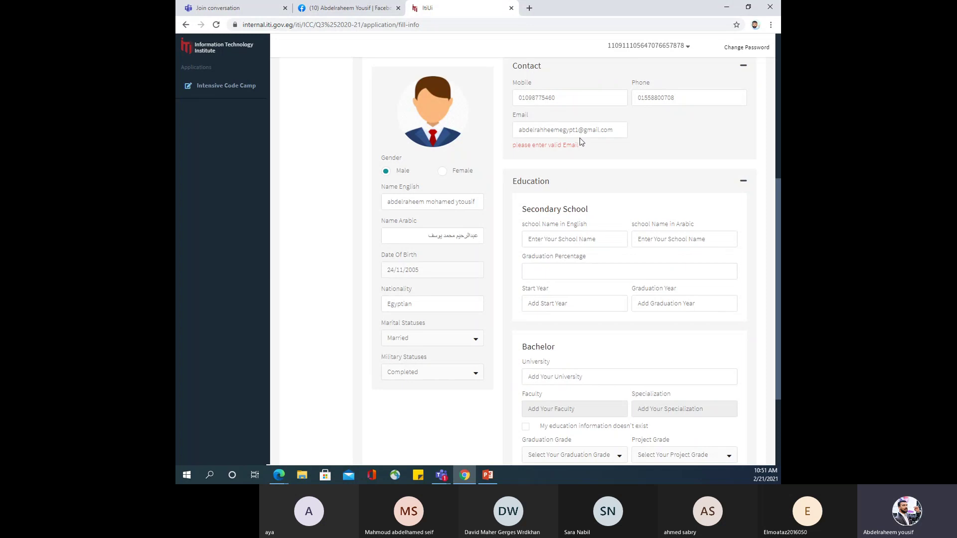
click(617, 130)
key(BackSpace)
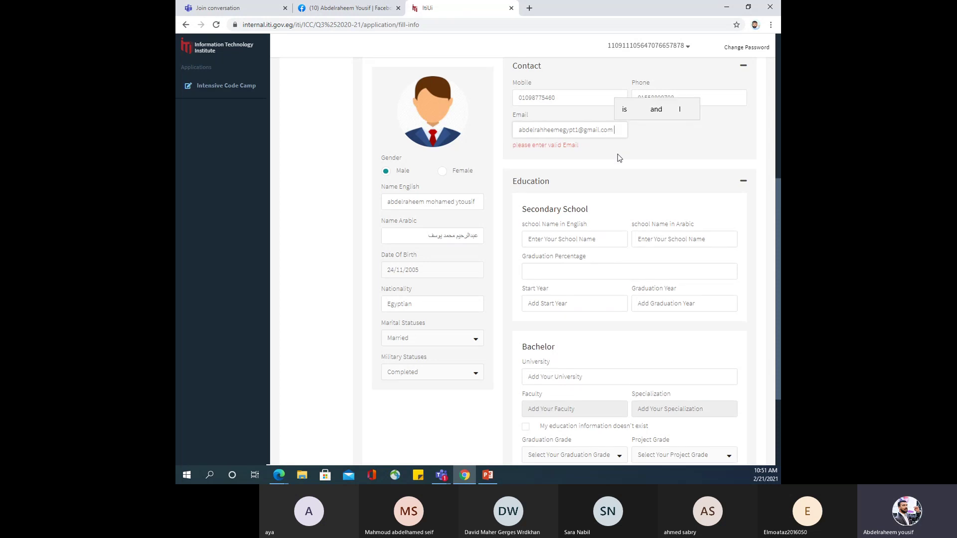
key(BackSpace)
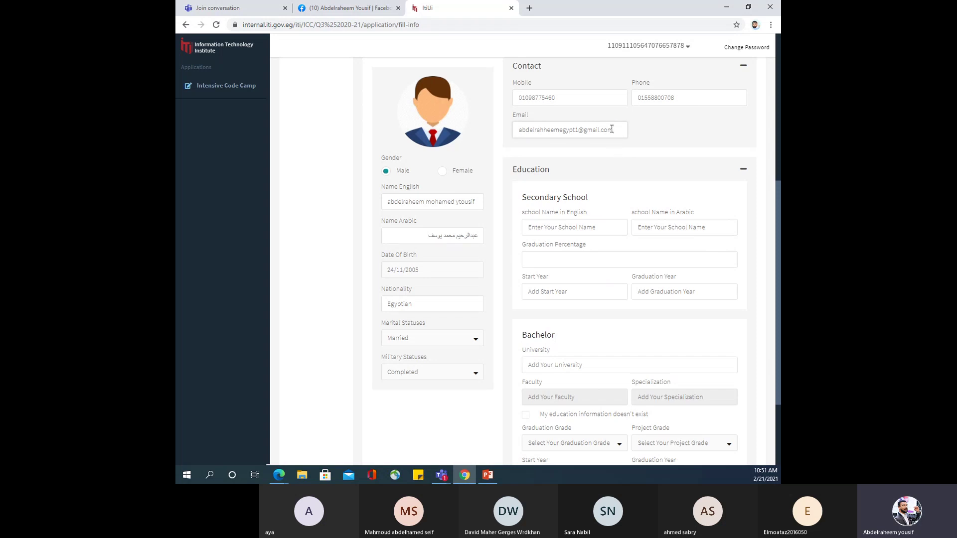
Enter the secondary school name as 'elshjahed' in English and 'الشهيد' in Arabic.
scroll(611, 154, down, 3)
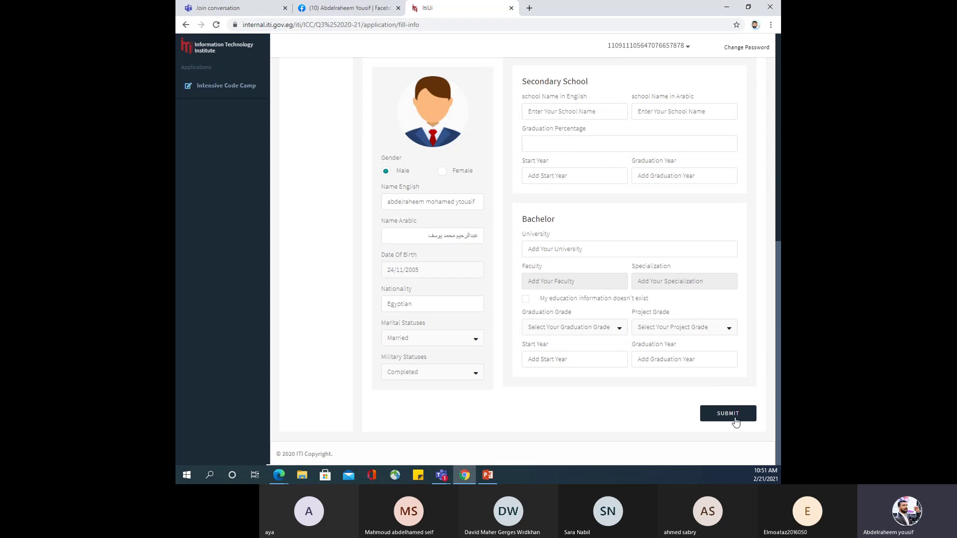
scroll(727, 416, up, 5)
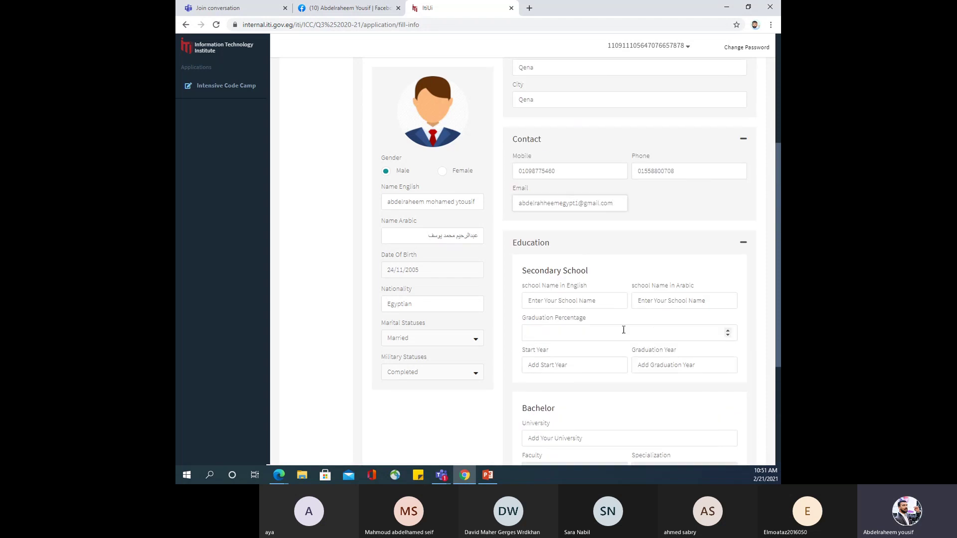
click(592, 301)
click(591, 302)
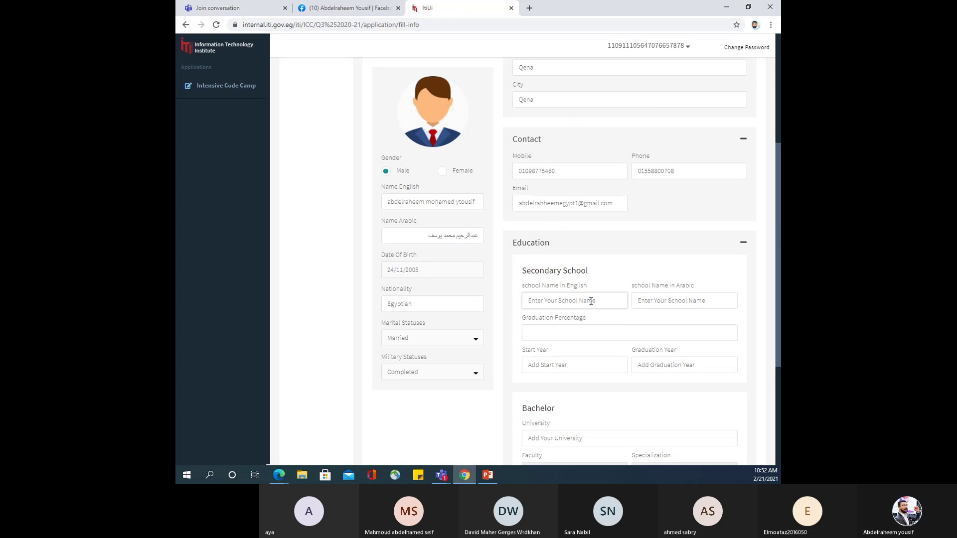
text(e)
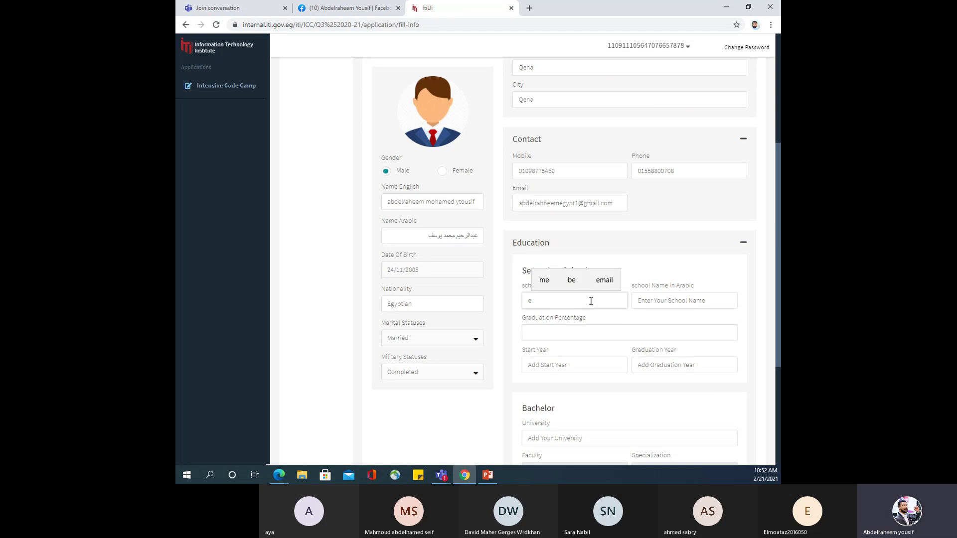
text(lshjahed)
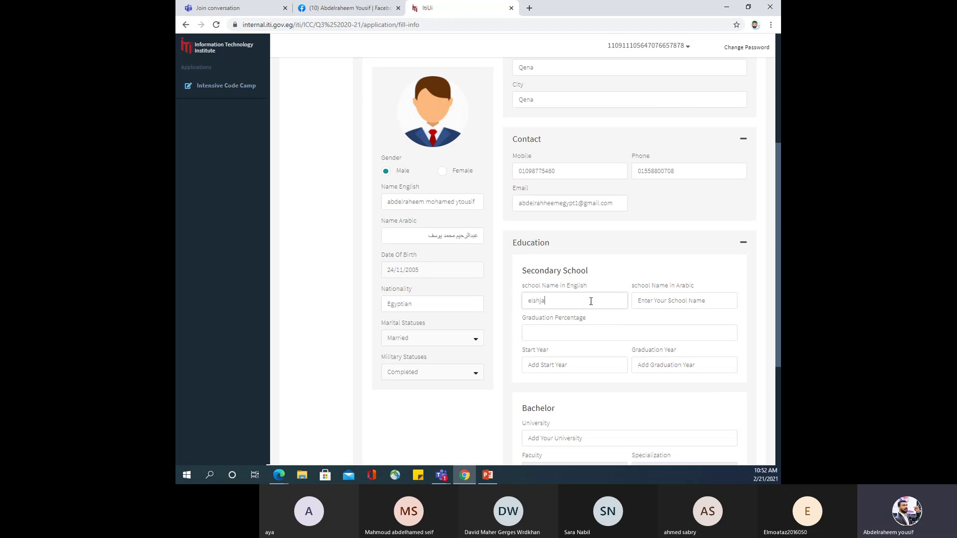
click(679, 300)
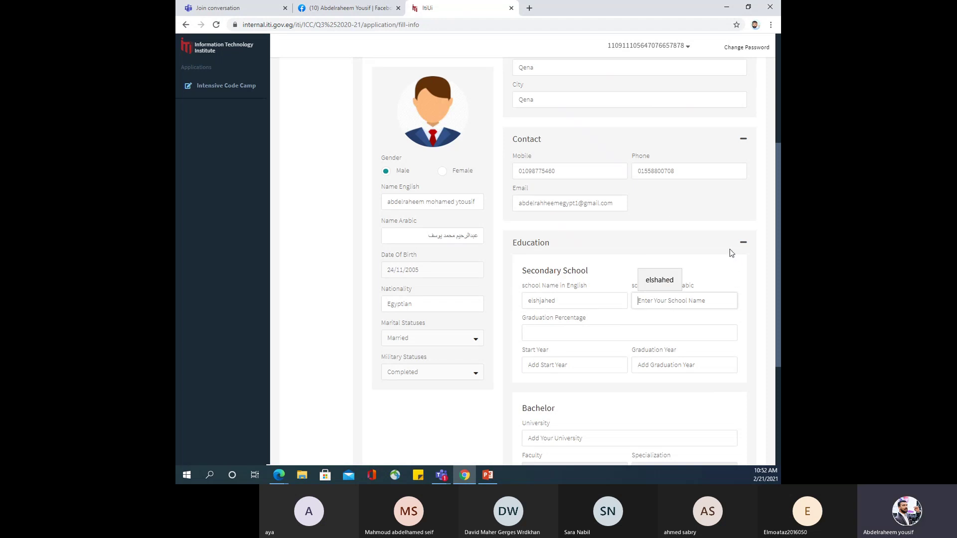
text(الشهيد)
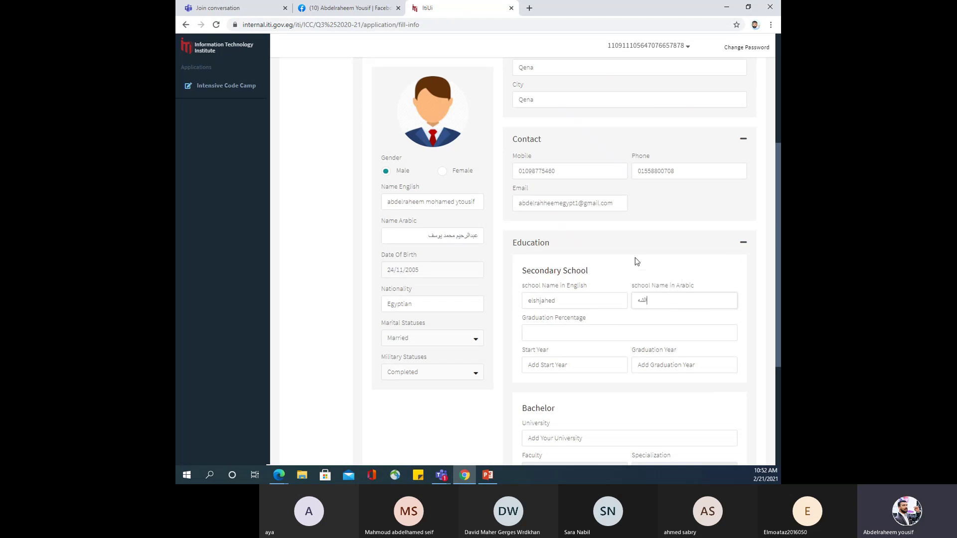
Enter graduation percentage 85, start year 2010 and graduation year 2013.
click(600, 332)
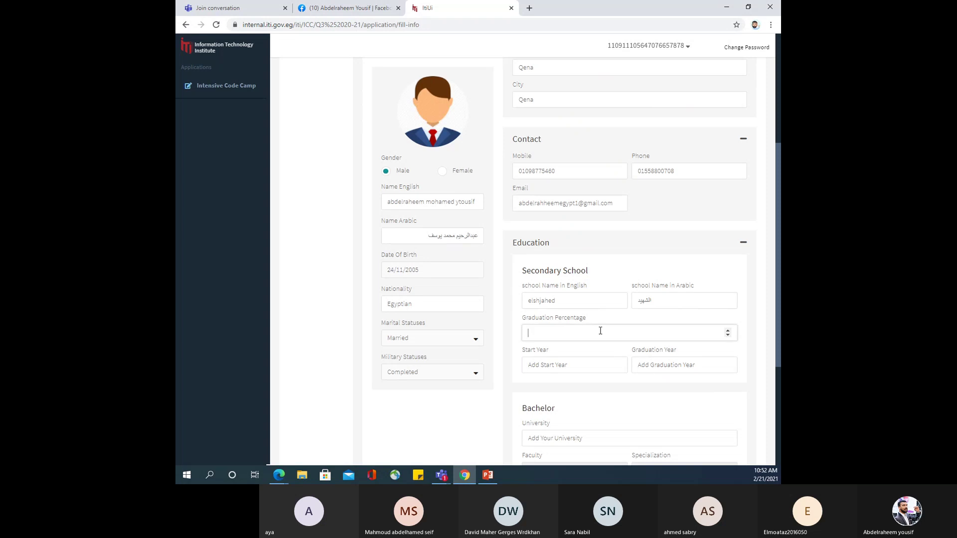
text(85)
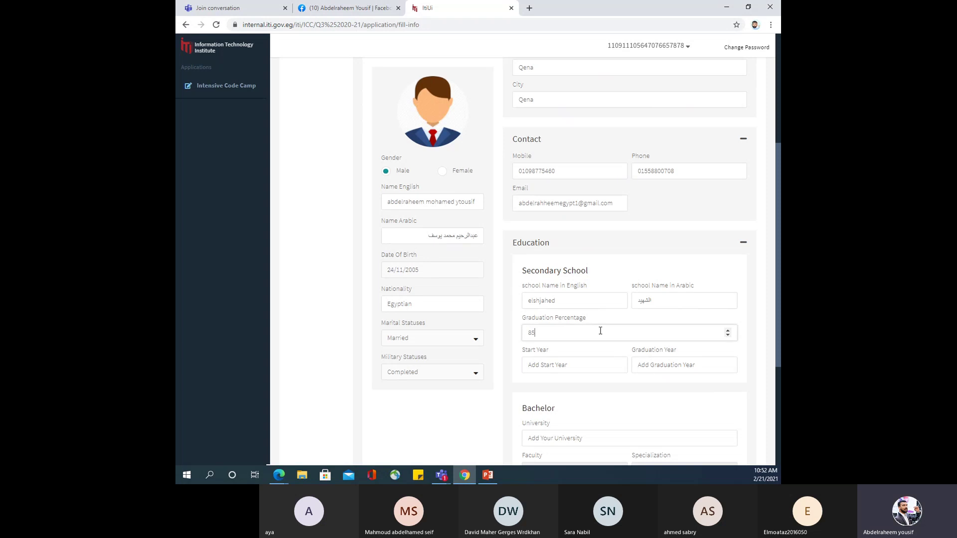
click(593, 366)
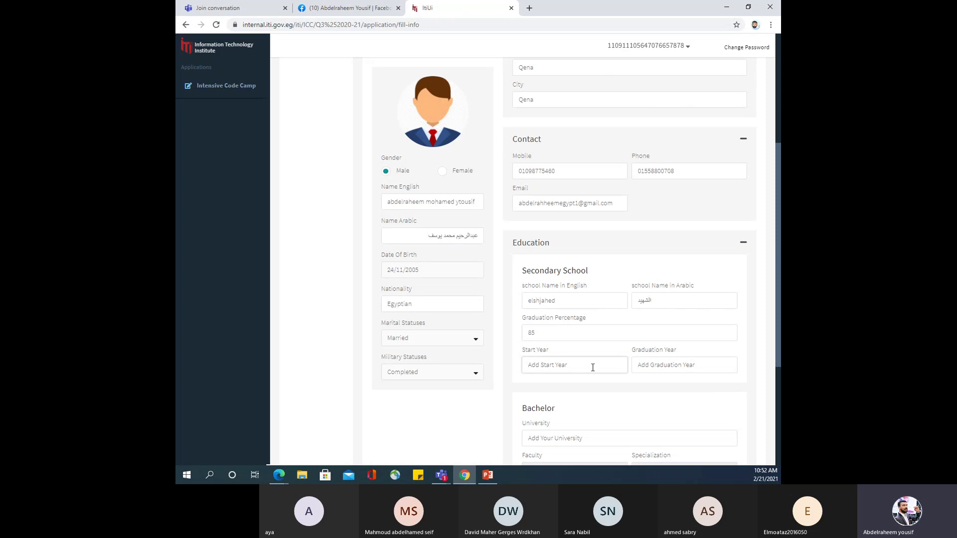
text(20)
text(10)
click(692, 365)
text(2013)
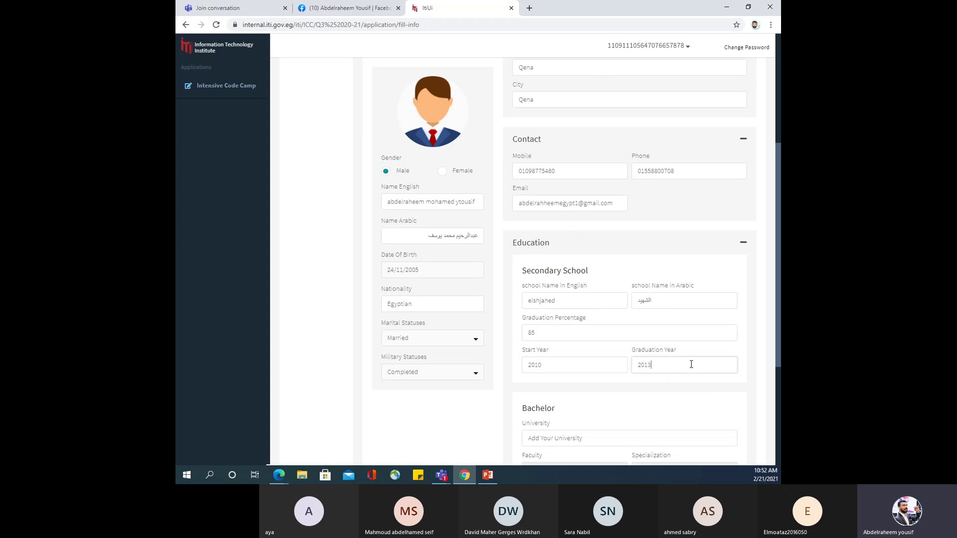
Tick 'My education information doesn't exist' after checking the University list, leaving it empty.
scroll(692, 365, down, 3)
click(599, 299)
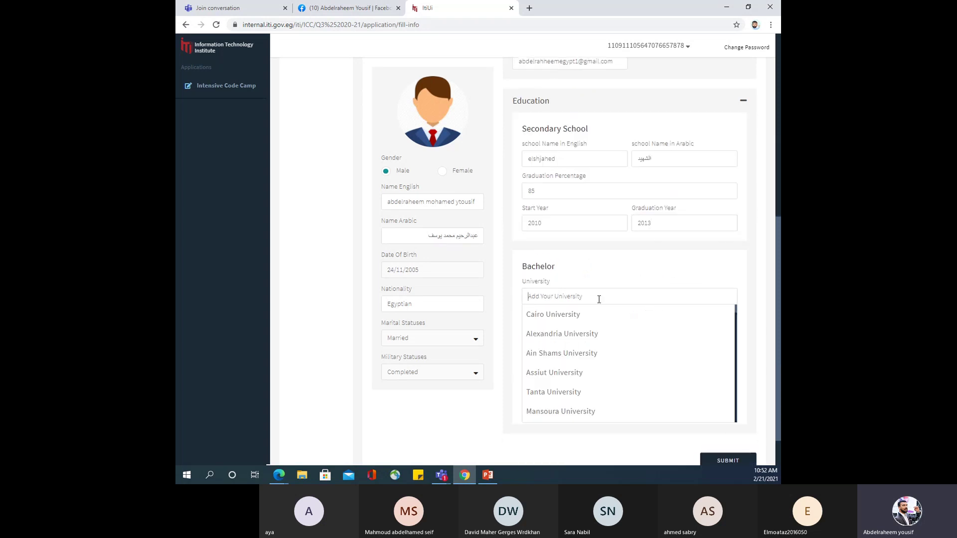
click(690, 251)
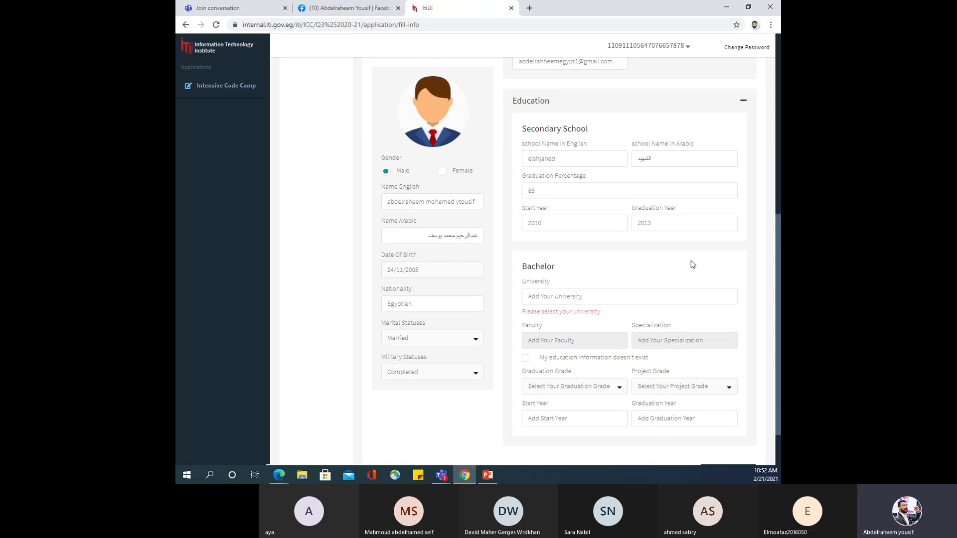
click(526, 358)
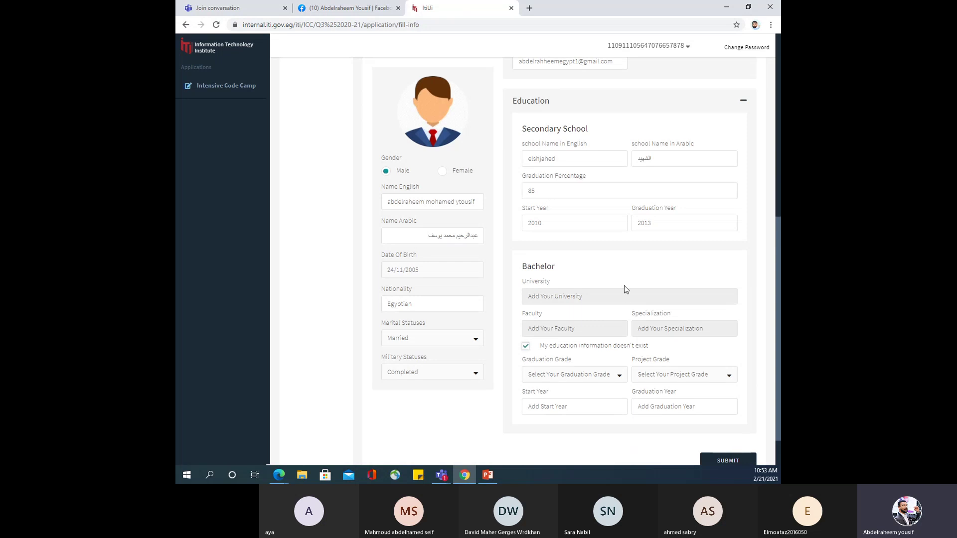
click(526, 346)
click(589, 299)
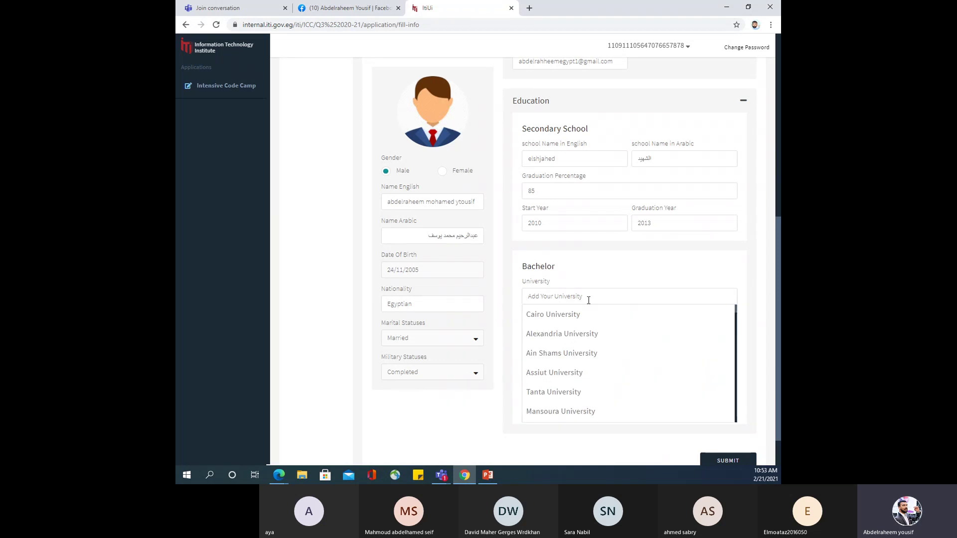
click(648, 296)
click(565, 330)
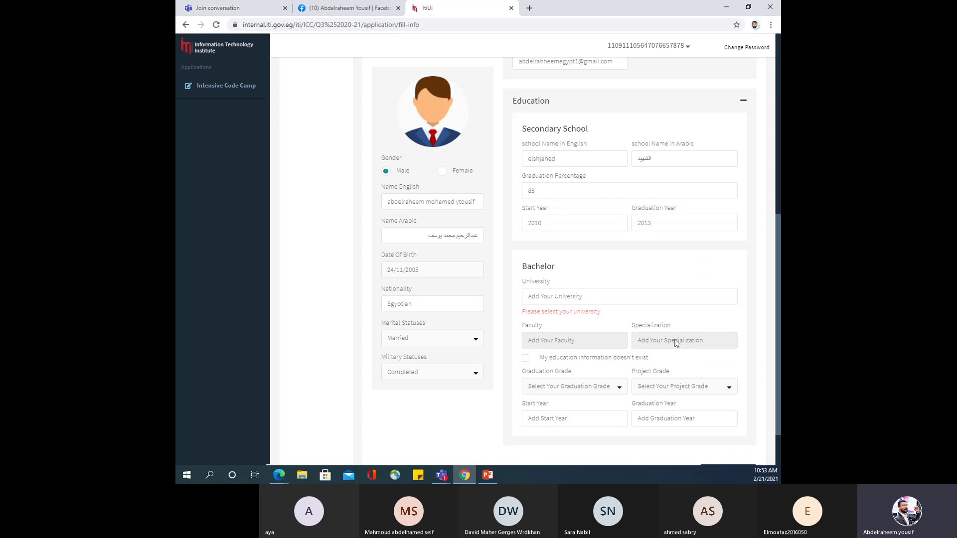
click(527, 359)
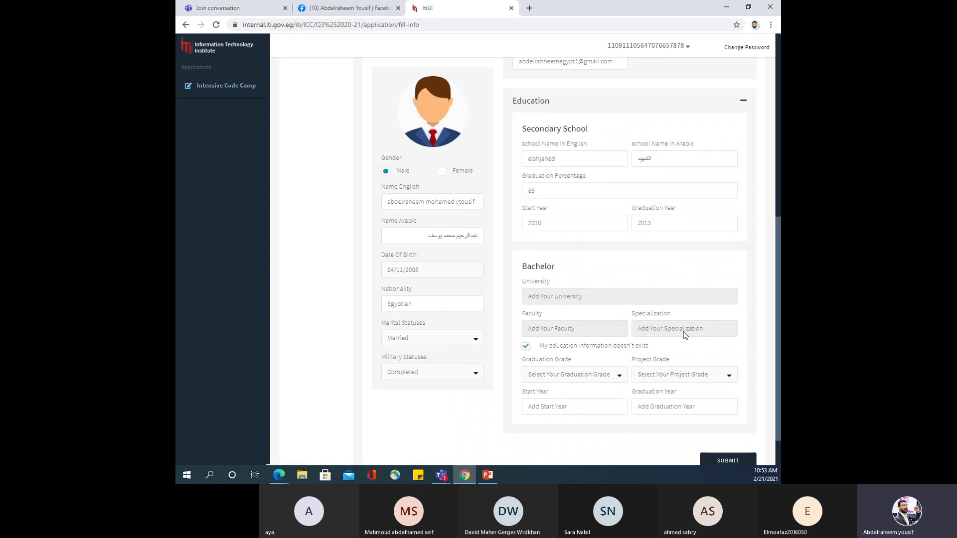
Set graduation grade to V.Good(H) and project grade to Distinct.
click(583, 382)
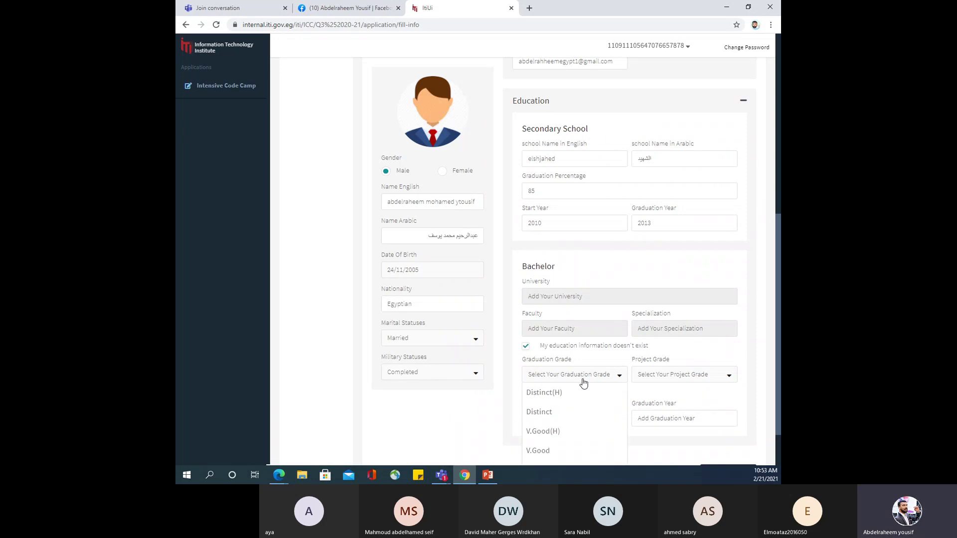
click(583, 382)
scroll(485, 401, down, 2)
click(576, 311)
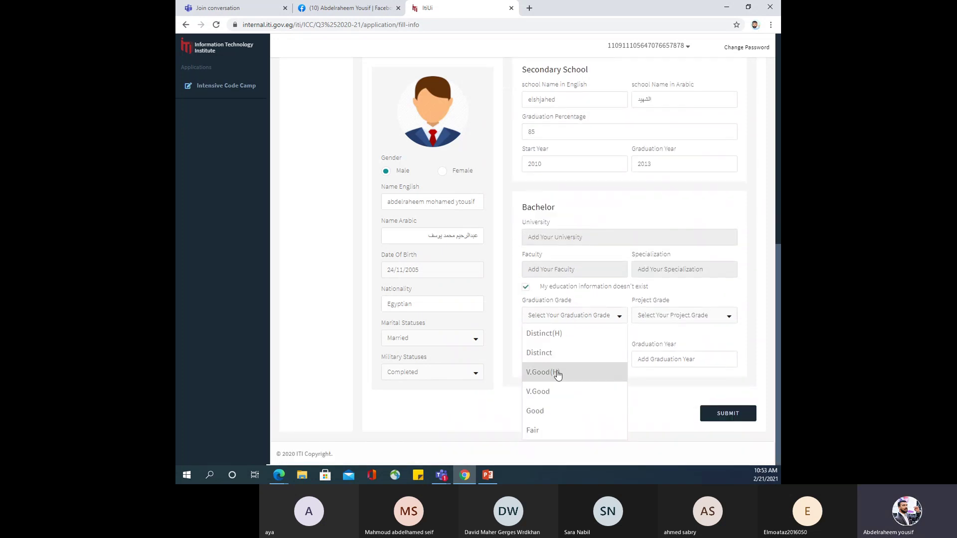
click(557, 375)
click(683, 328)
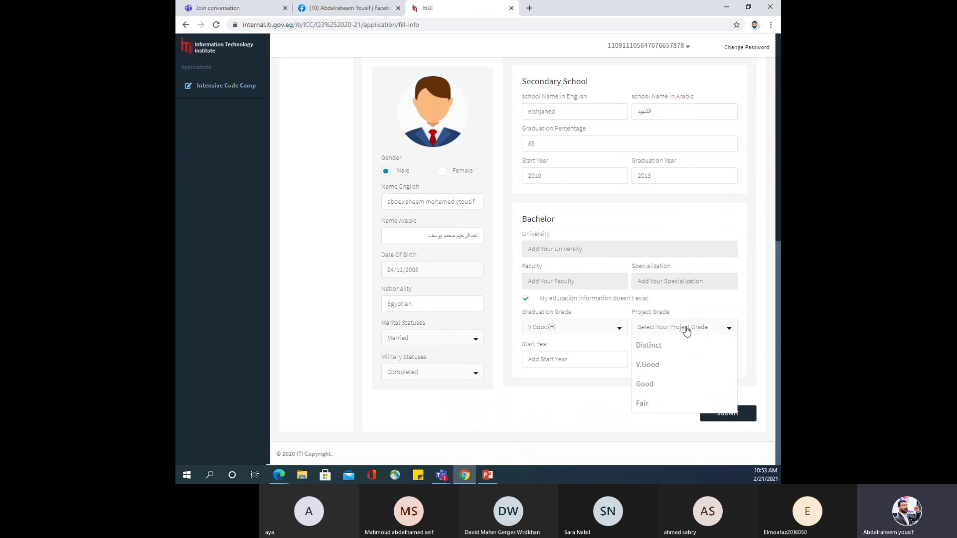
click(661, 352)
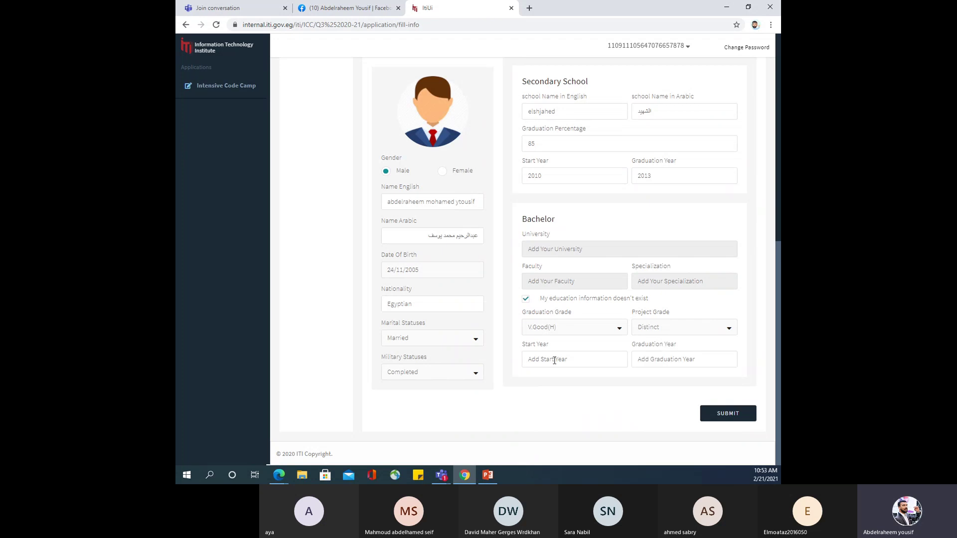
Enter bachelor years 2013 and 2017 and submit the application info form.
click(554, 360)
text(2013)
click(678, 358)
text(2017)
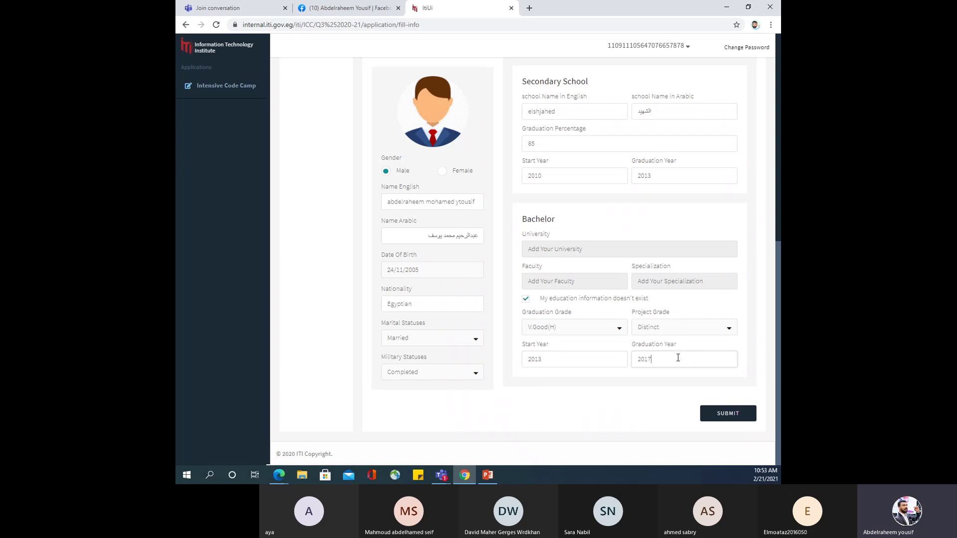
click(716, 423)
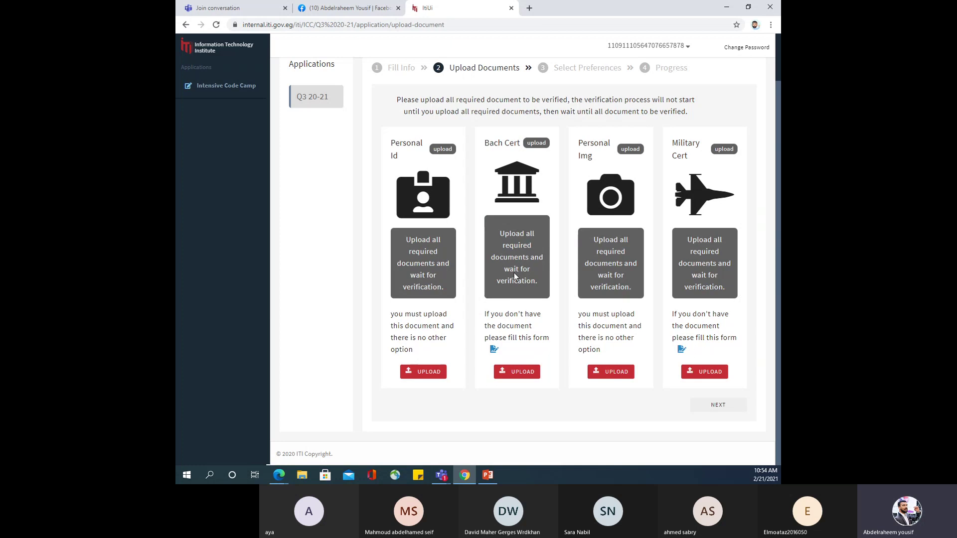
click(494, 351)
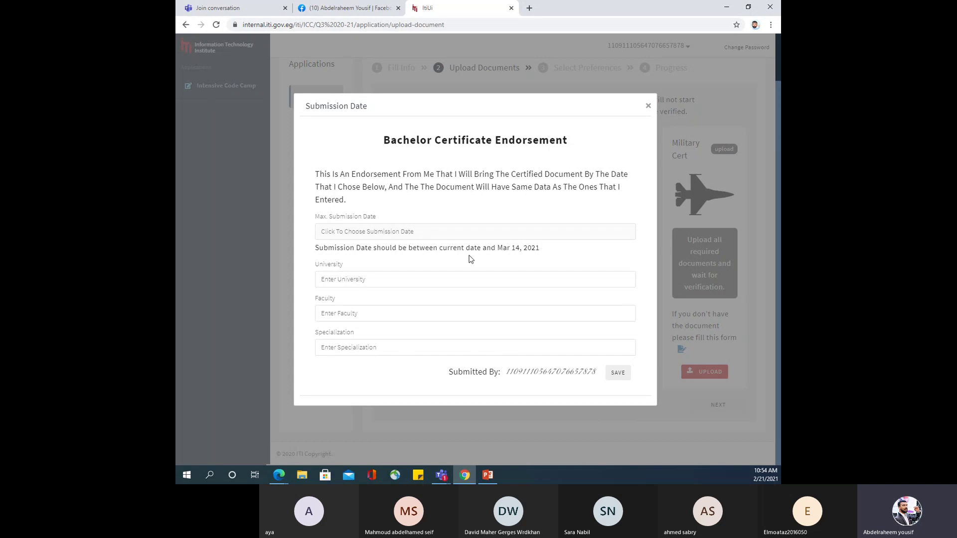
click(412, 233)
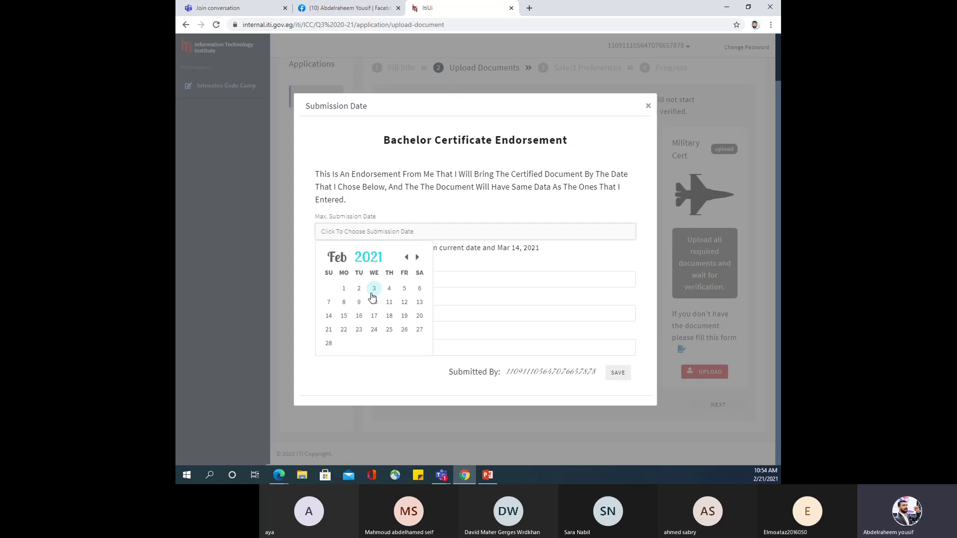
click(388, 385)
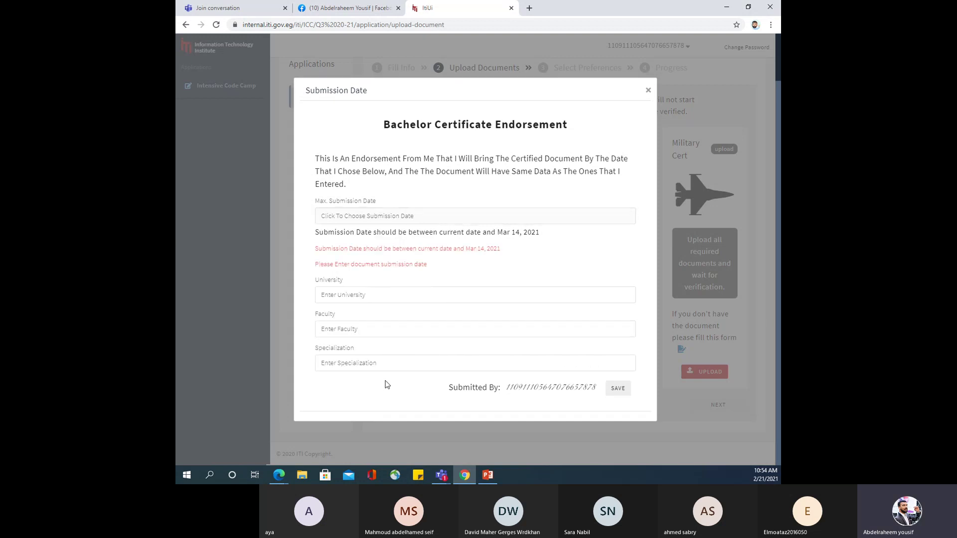
click(648, 91)
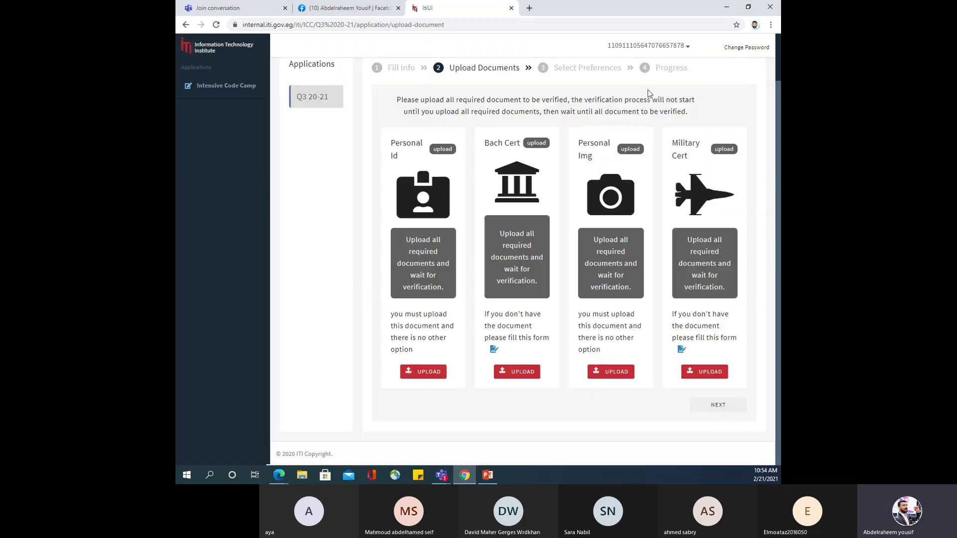
click(494, 350)
click(382, 237)
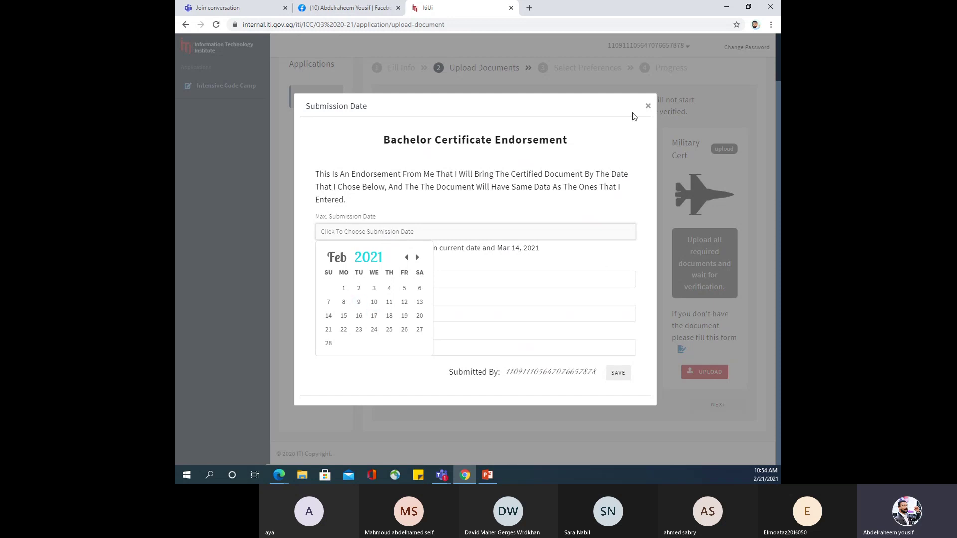
click(648, 111)
click(647, 92)
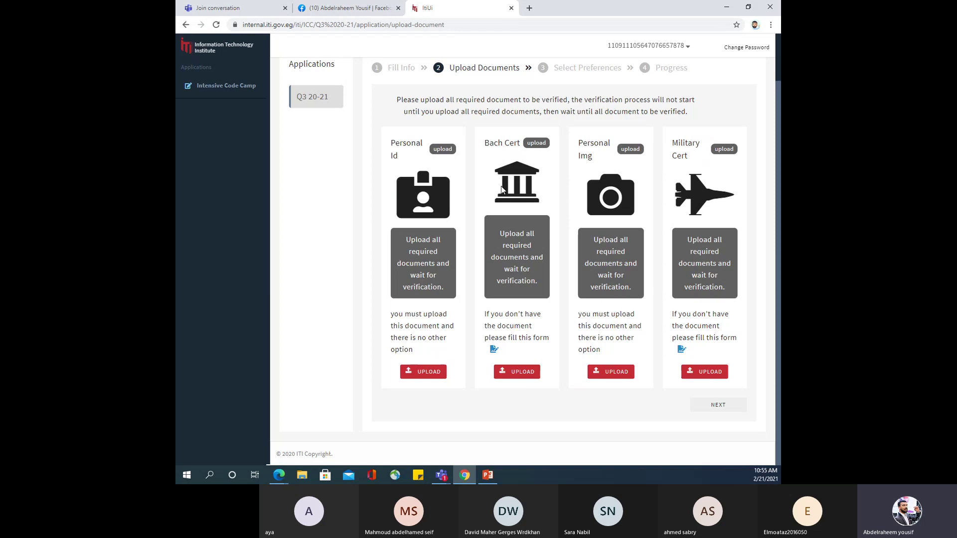
click(682, 350)
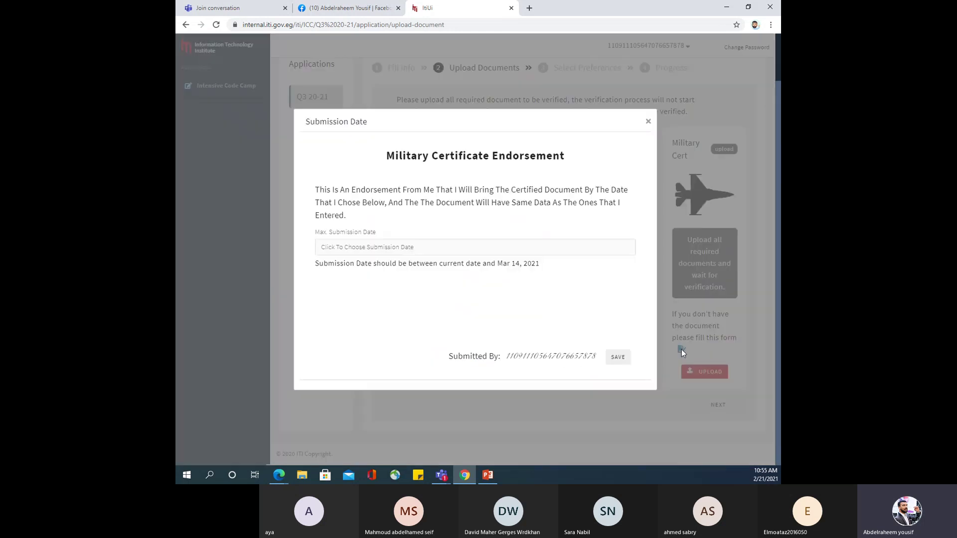
click(648, 122)
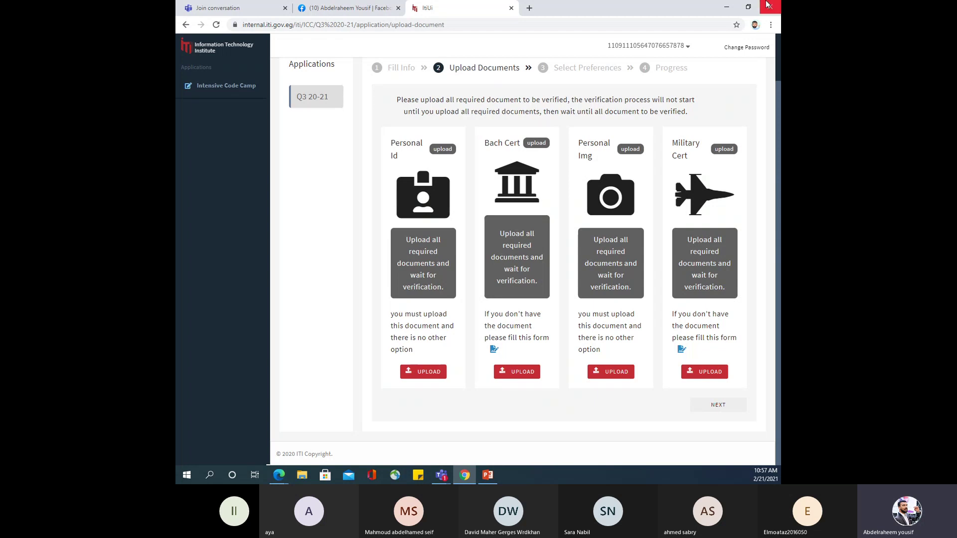
Bring the ITI q3 PowerPoint presentation to the front and maximize its window.
key(alt+Tab)
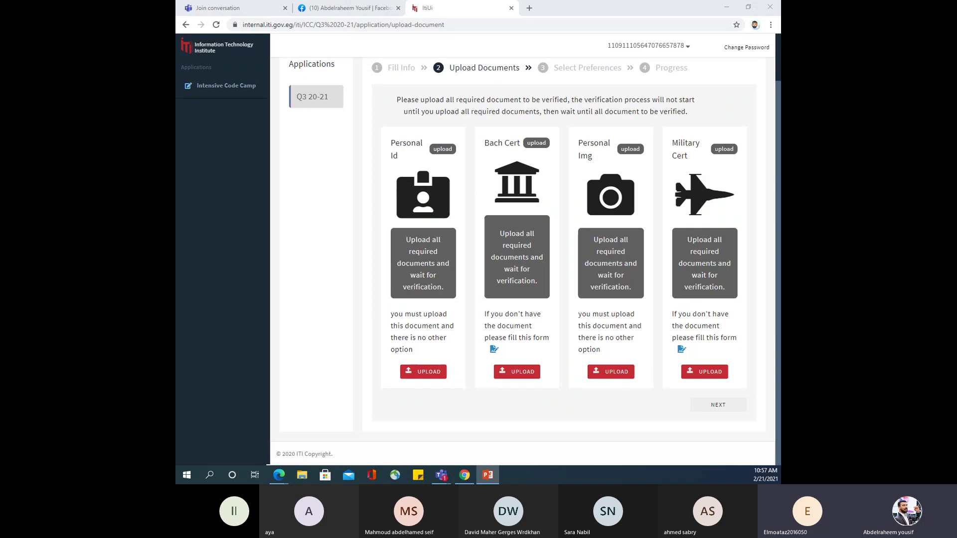
key(alt+Tab)
double_click(594, 20)
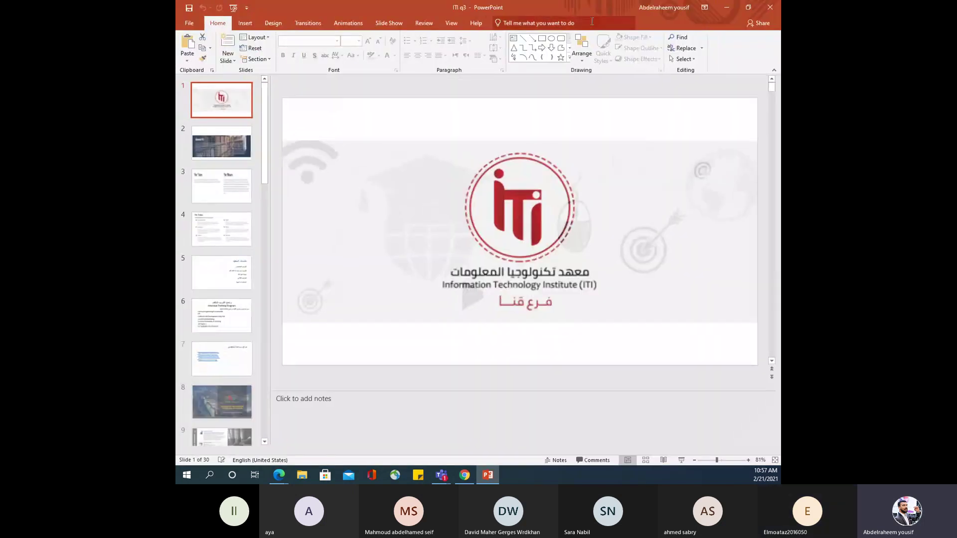